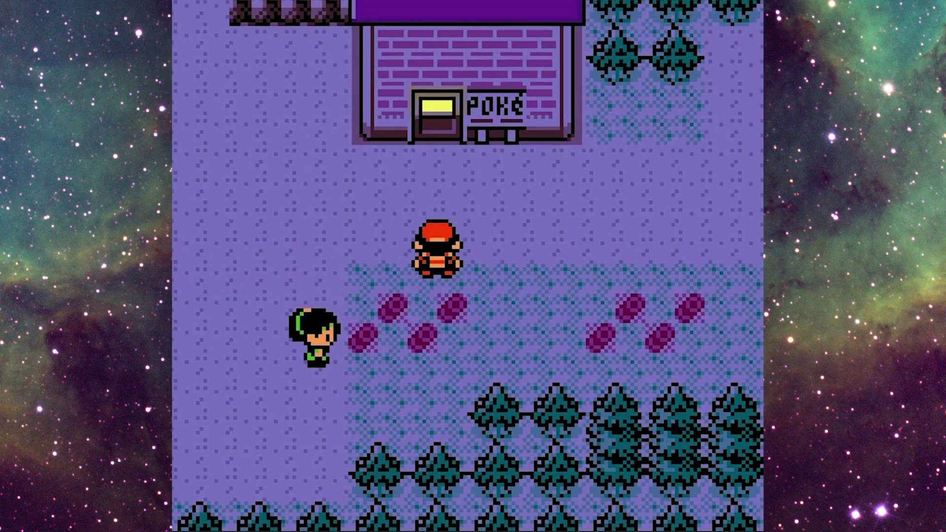
{"action": "key", "text": "Up"}
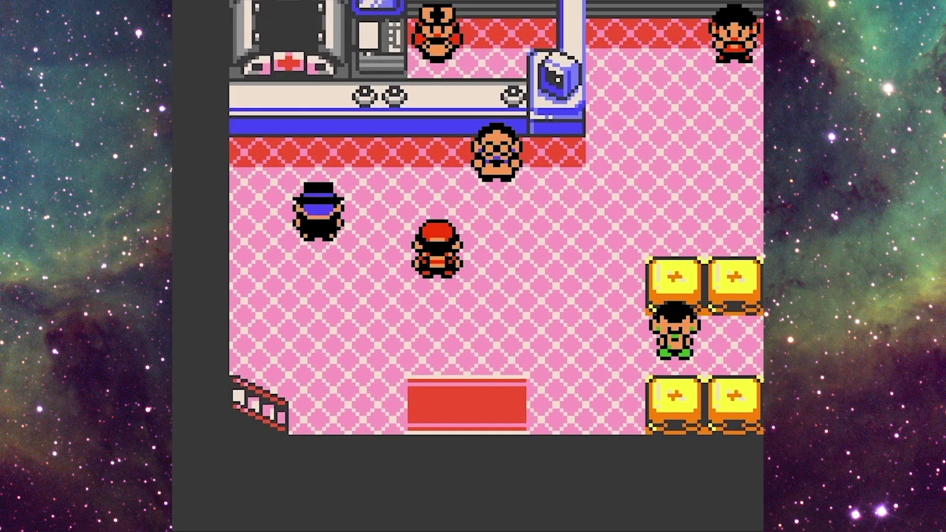
Step: Walk the player into the Pokémon Center, along the counter and down to the waiting chairs
{"action": "key", "text": "Left"}
{"action": "key", "text": "Right"}
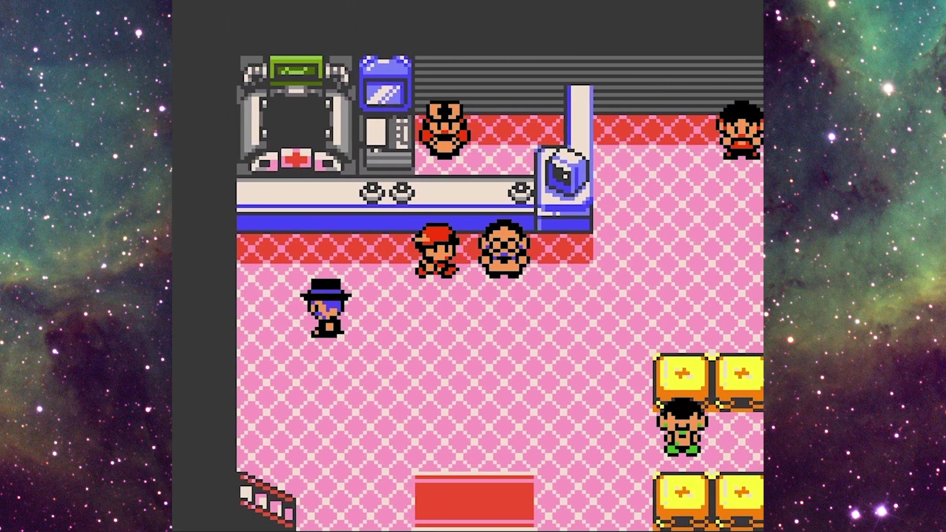
{"action": "key", "text": "Down"}
{"action": "key", "text": "Up"}
{"action": "key", "text": "Right"}
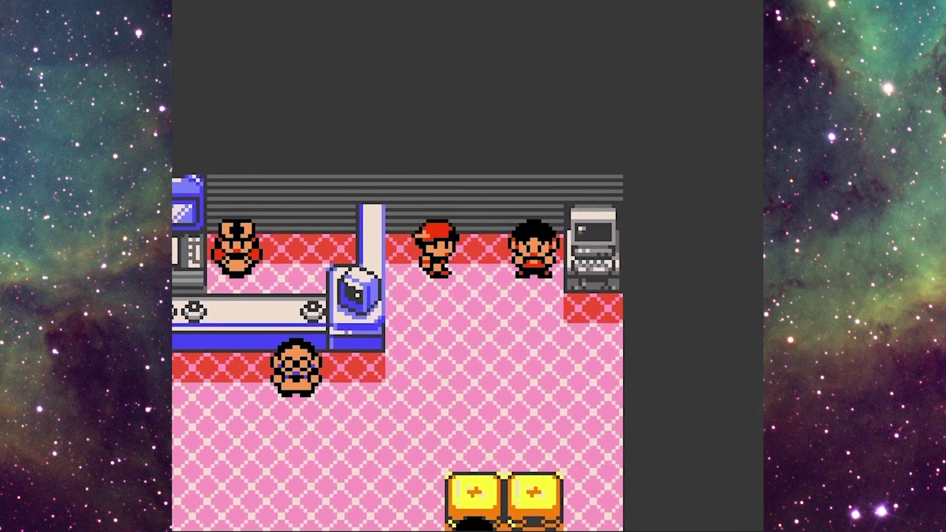
{"action": "key", "text": "Down"}
{"action": "key", "text": "Down"}
{"action": "key", "text": "Right"}
{"action": "key", "text": "Down"}
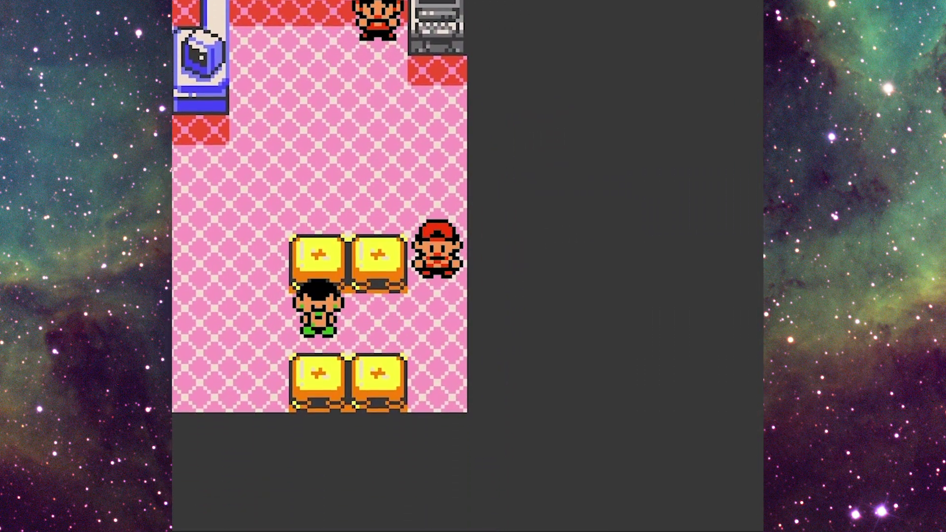
{"action": "key", "text": "Up"}
{"action": "key", "text": "Left"}
{"action": "key", "text": "Left"}
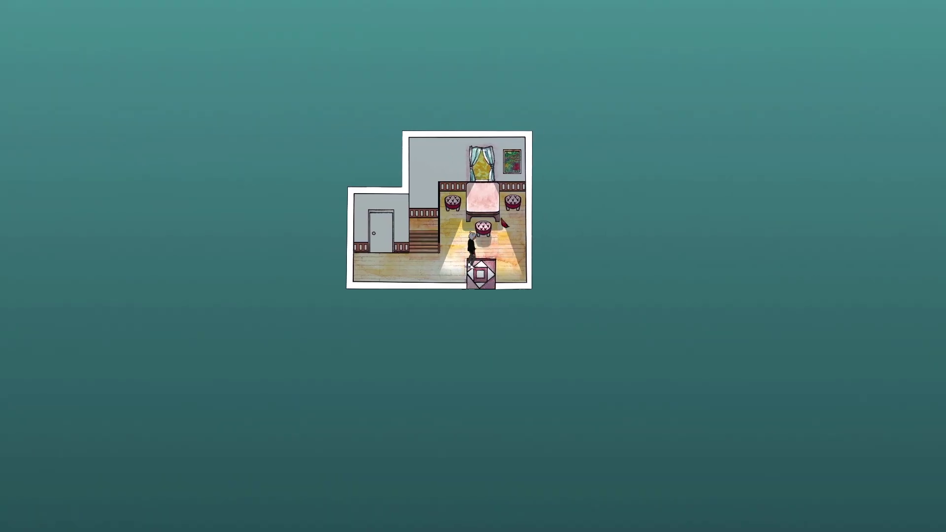
Step: Send the character walking left across the bedroom by clicking the floor
{"action": "left_click", "coordinate": [453, 266]}
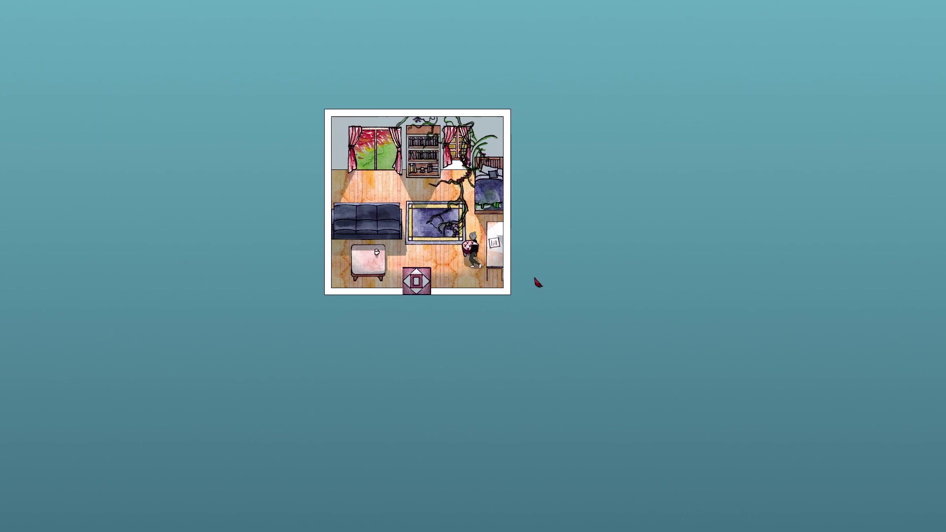
Step: Move the character down below the stool, then up beside the rug
{"action": "key", "text": "Down"}
{"action": "key", "text": "Up"}
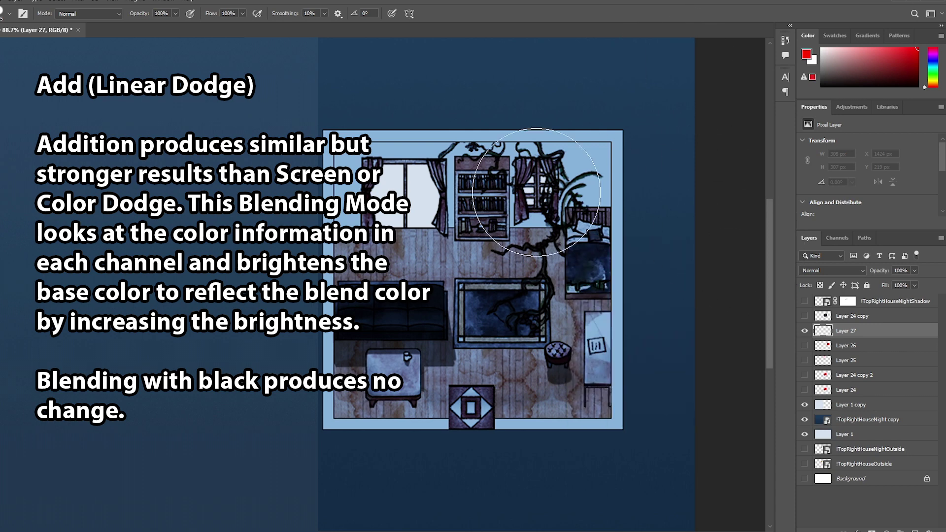
Step: Paint red over the bookshelf on a Linear Dodge (Add) layer, extending it toward the stool
{"action": "left_click", "coordinate": [547, 204]}
{"action": "left_click", "coordinate": [839, 272]}
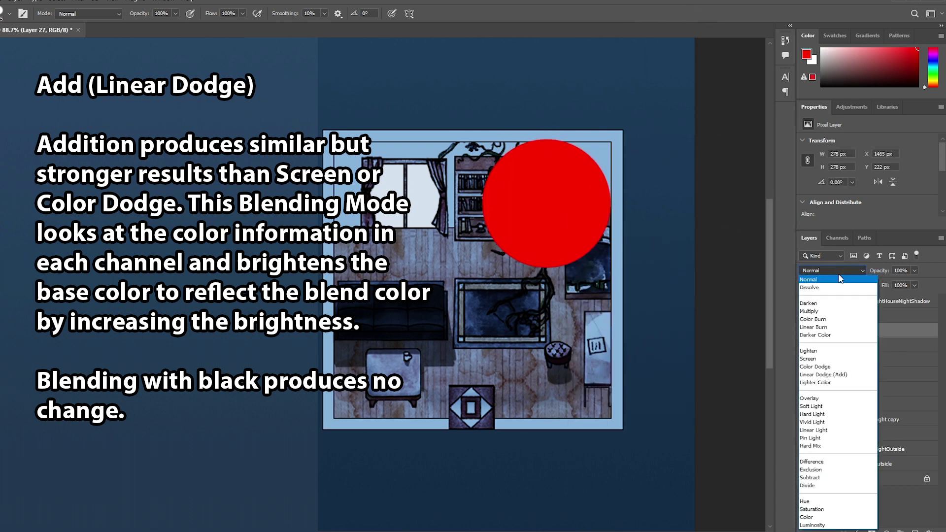
{"action": "left_click", "coordinate": [852, 375]}
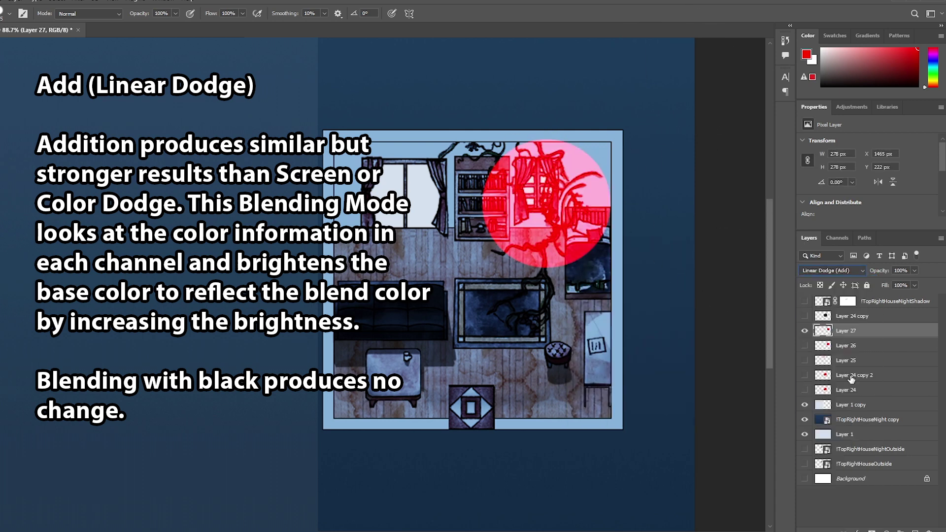
{"action": "right_click", "coordinate": [551, 174]}
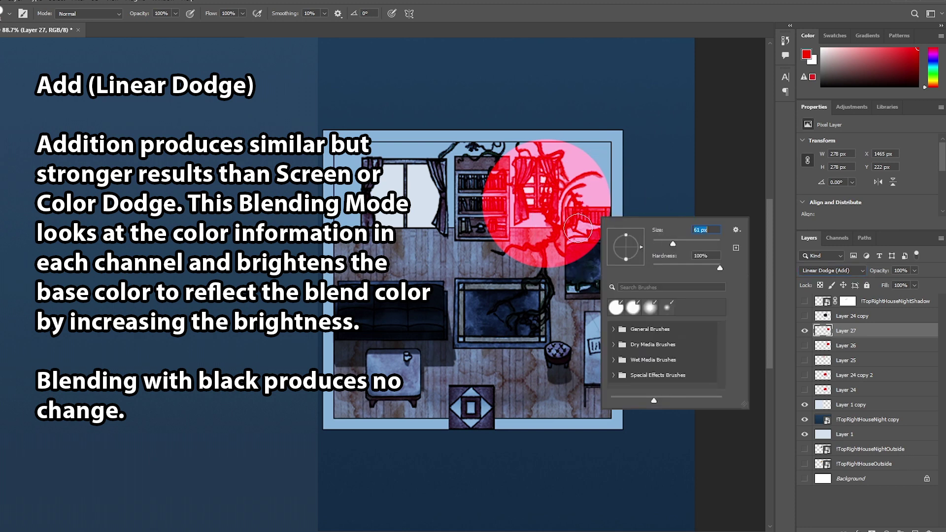
{"action": "key", "text": "Escape"}
{"action": "mouse_move", "coordinate": [569, 247]}
{"action": "left_mouse_down"}
{"action": "mouse_move", "coordinate": [574, 283]}
{"action": "mouse_move", "coordinate": [568, 318]}
{"action": "mouse_move", "coordinate": [586, 341]}
{"action": "mouse_move", "coordinate": [541, 243]}
{"action": "mouse_move", "coordinate": [533, 282]}
{"action": "mouse_move", "coordinate": [542, 311]}
{"action": "mouse_move", "coordinate": [520, 323]}
{"action": "left_mouse_up"}
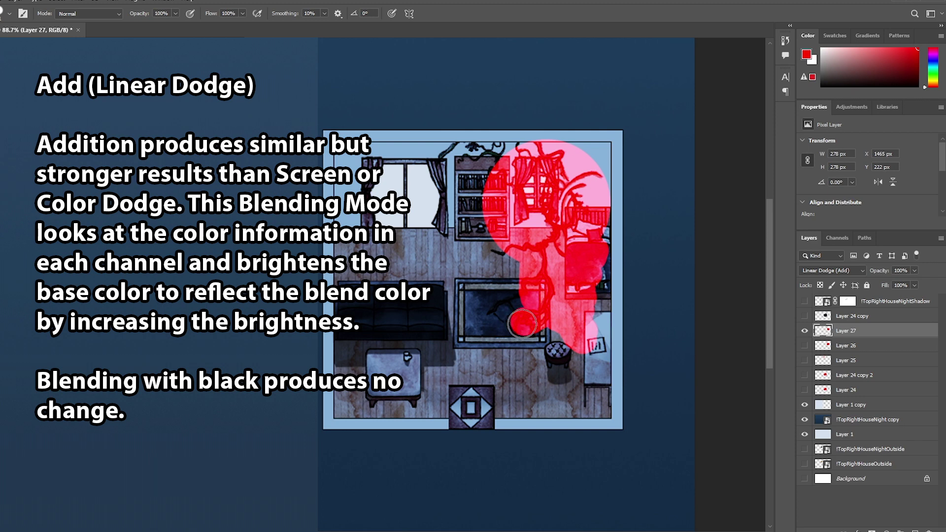
{"action": "left_click", "coordinate": [915, 271]}
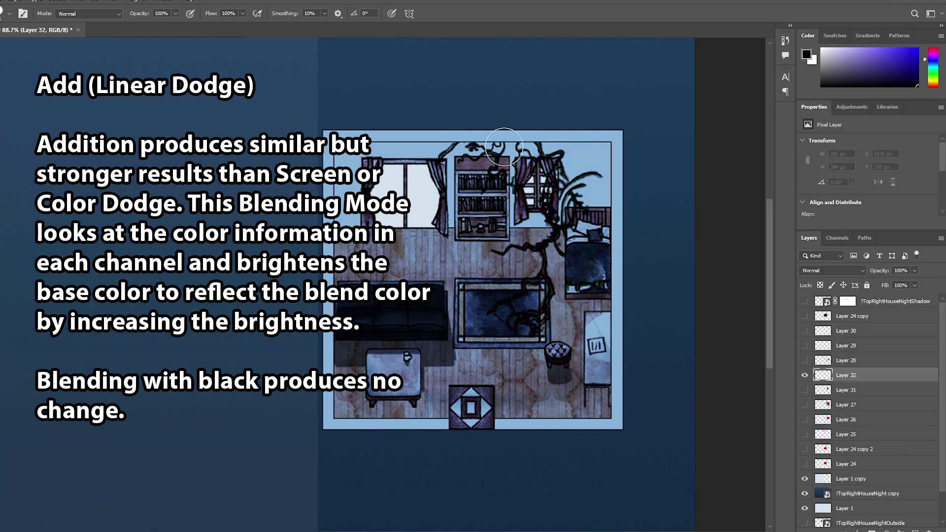
Step: Paint a black blob on a second Linear Dodge (Add) layer, then add a dark blue stroke
{"action": "mouse_move", "coordinate": [507, 138]}
{"action": "left_mouse_down"}
{"action": "mouse_move", "coordinate": [473, 217]}
{"action": "mouse_move", "coordinate": [498, 266]}
{"action": "mouse_move", "coordinate": [552, 223]}
{"action": "left_mouse_up"}
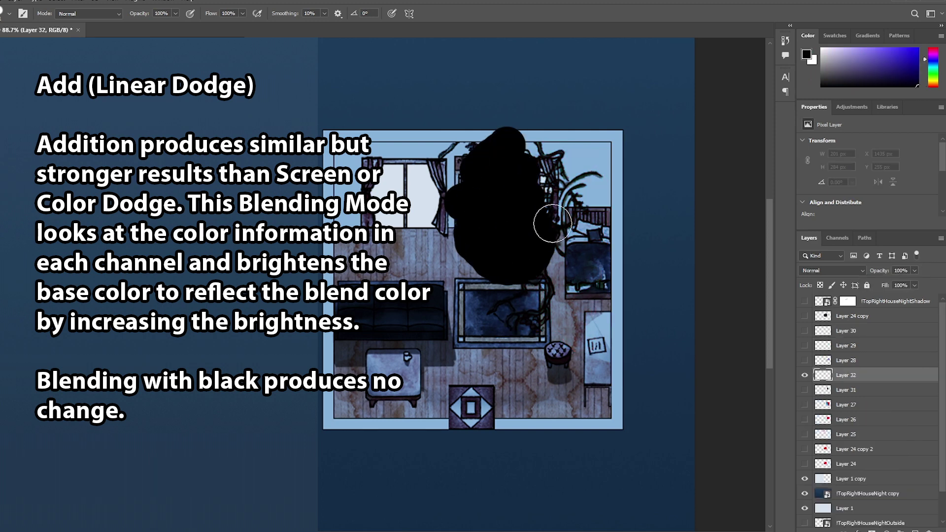
{"action": "left_click", "coordinate": [819, 270]}
{"action": "left_click", "coordinate": [837, 375]}
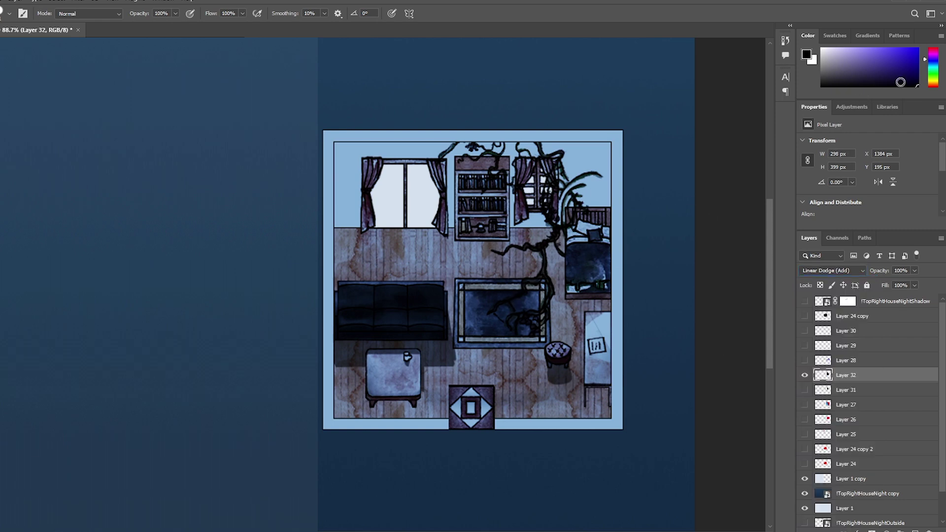
{"action": "left_click", "coordinate": [917, 77]}
{"action": "mouse_move", "coordinate": [648, 153]}
{"action": "left_mouse_down"}
{"action": "mouse_move", "coordinate": [542, 207]}
{"action": "mouse_move", "coordinate": [535, 316]}
{"action": "mouse_move", "coordinate": [562, 330]}
{"action": "left_mouse_up"}
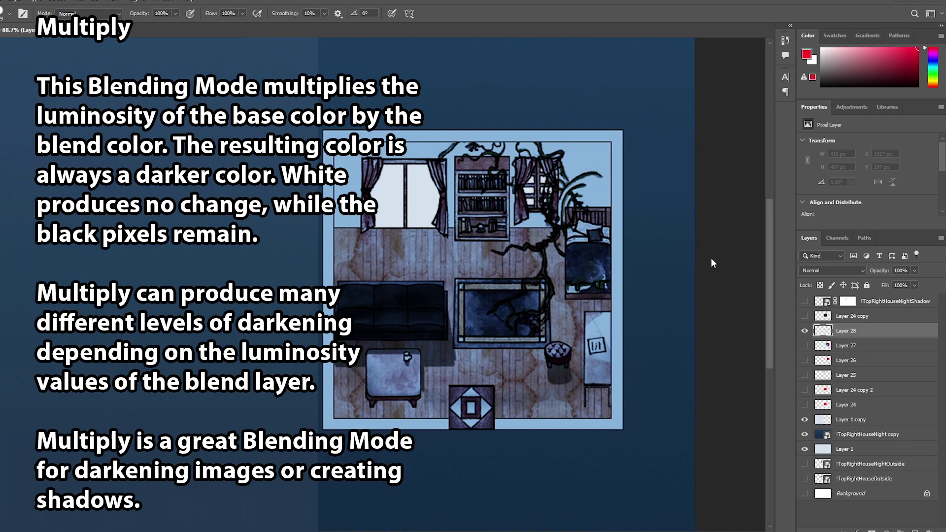
Step: Paint a red circle over the bookshelf on a Multiply layer, extending it down and left with a smaller brush
{"action": "left_click", "coordinate": [535, 214]}
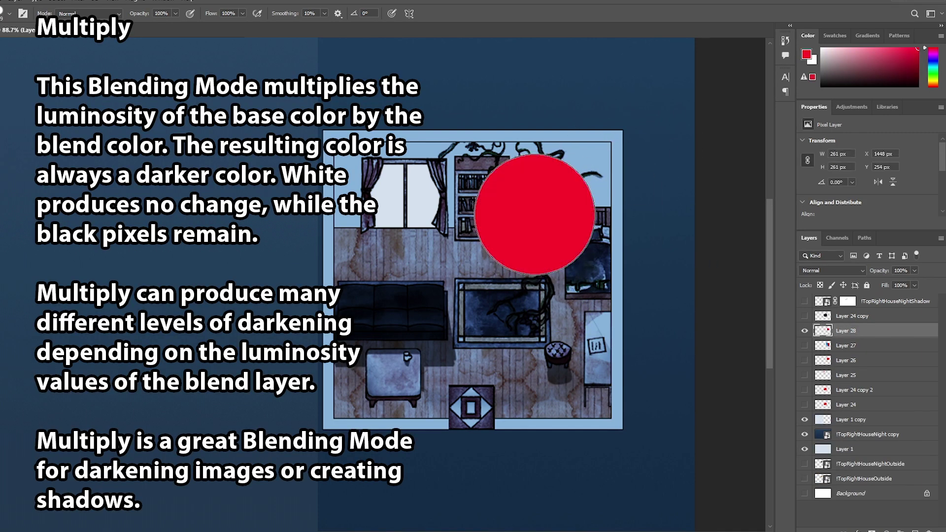
{"action": "left_click", "coordinate": [850, 270]}
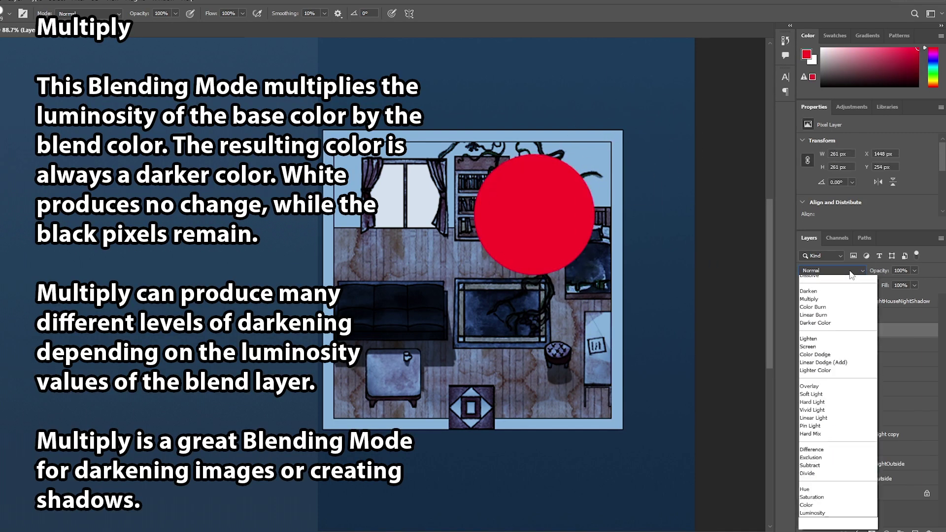
{"action": "left_click", "coordinate": [837, 312]}
{"action": "left_click", "coordinate": [551, 263]}
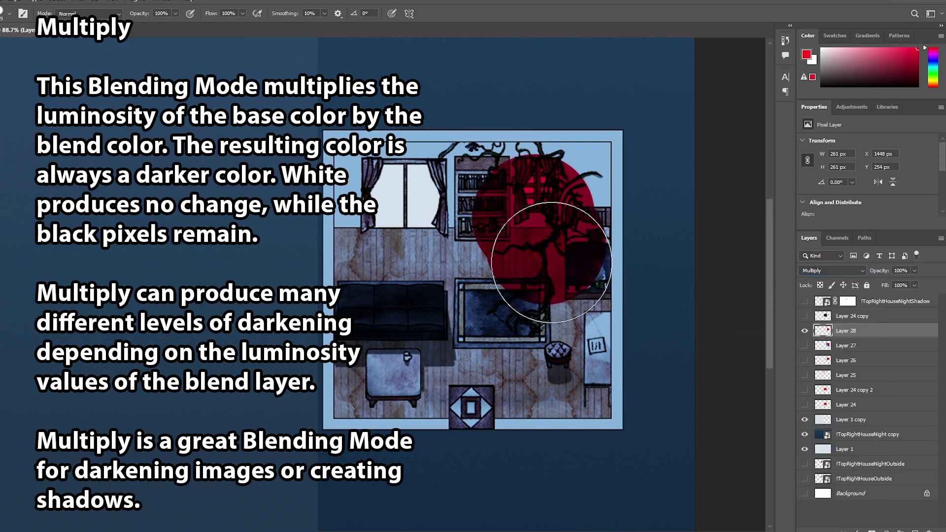
{"action": "left_click_drag", "start_coordinate": [552, 263], "coordinate": [542, 280]}
{"action": "right_click", "coordinate": [579, 231]}
{"action": "left_click_drag", "start_coordinate": [664, 261], "coordinate": [650, 261]}
{"action": "key", "text": "Return"}
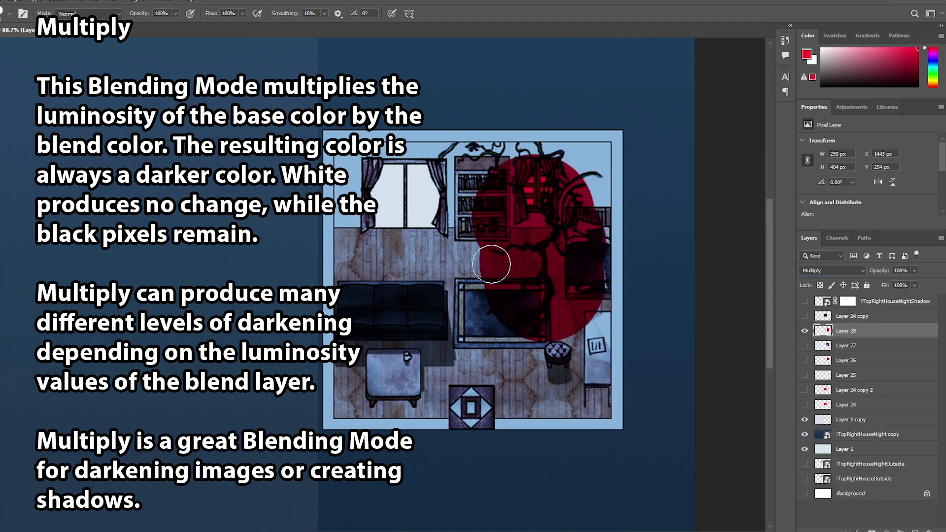
{"action": "left_click_drag", "start_coordinate": [491, 264], "coordinate": [480, 257]}
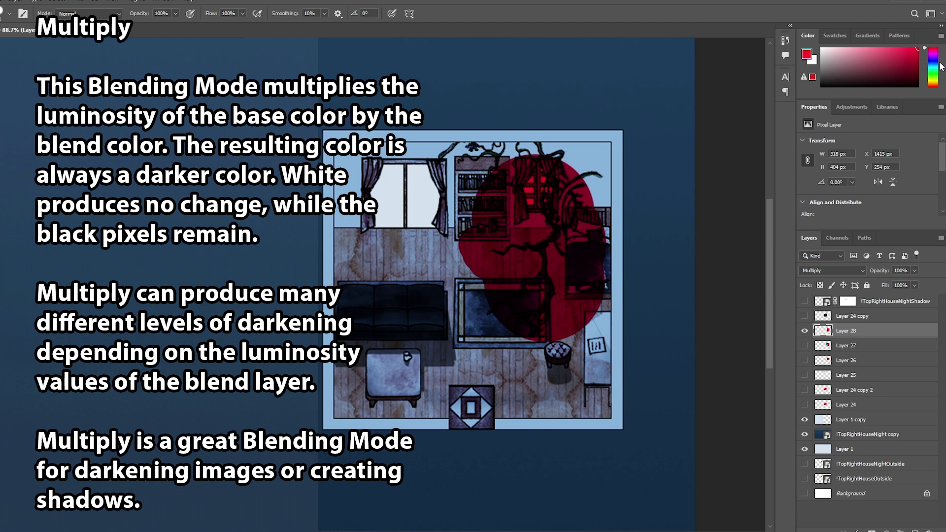
Step: Paint blue from the shelf top and over the floor, lowering the layer opacity to 43%
{"action": "left_click", "coordinate": [932, 59]}
{"action": "mouse_move", "coordinate": [476, 150]}
{"action": "left_mouse_down"}
{"action": "mouse_move", "coordinate": [492, 189]}
{"action": "mouse_move", "coordinate": [495, 225]}
{"action": "mouse_move", "coordinate": [539, 260]}
{"action": "mouse_move", "coordinate": [548, 298]}
{"action": "mouse_move", "coordinate": [458, 180]}
{"action": "mouse_move", "coordinate": [589, 360]}
{"action": "mouse_move", "coordinate": [469, 201]}
{"action": "mouse_move", "coordinate": [548, 353]}
{"action": "mouse_move", "coordinate": [529, 191]}
{"action": "mouse_move", "coordinate": [583, 339]}
{"action": "mouse_move", "coordinate": [568, 179]}
{"action": "mouse_move", "coordinate": [487, 168]}
{"action": "left_mouse_up"}
{"action": "left_click", "coordinate": [915, 271]}
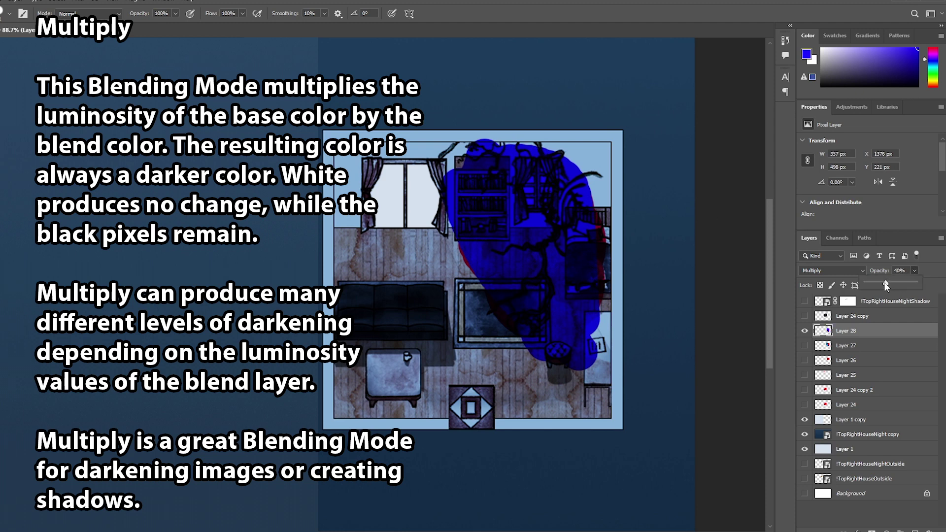
{"action": "left_click_drag", "start_coordinate": [886, 286], "coordinate": [888, 283]}
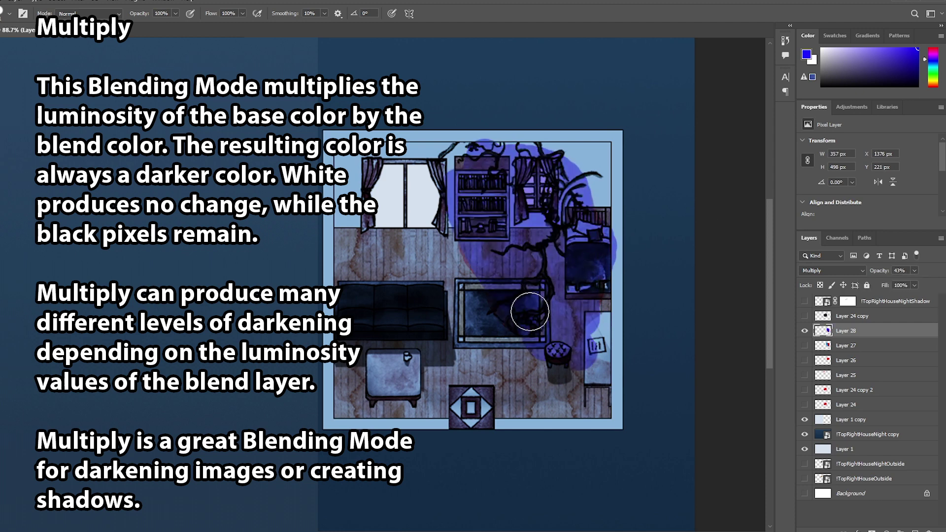
{"action": "left_click_drag", "start_coordinate": [469, 256], "coordinate": [507, 312]}
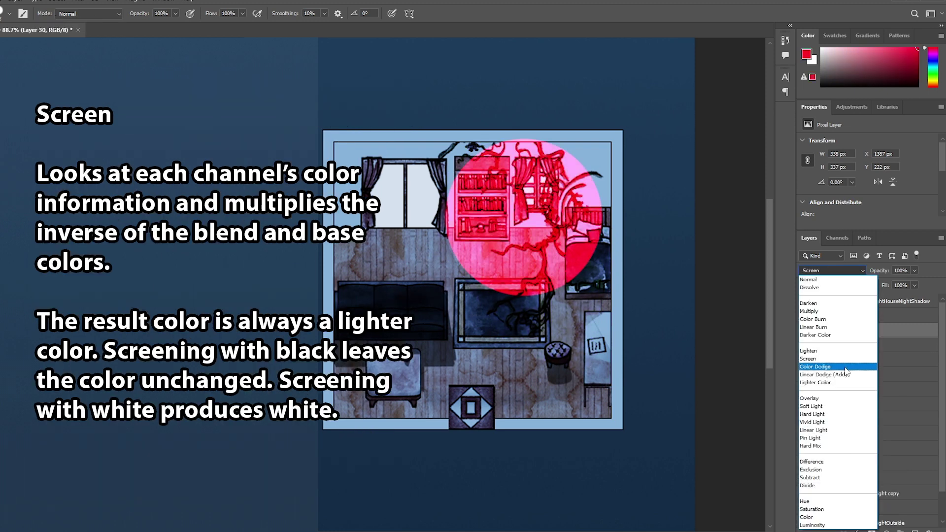
Step: Switch the red circle's layer to Screen, extend the pink glow to the stool, and paint white over its upper-left
{"action": "left_click", "coordinate": [845, 360]}
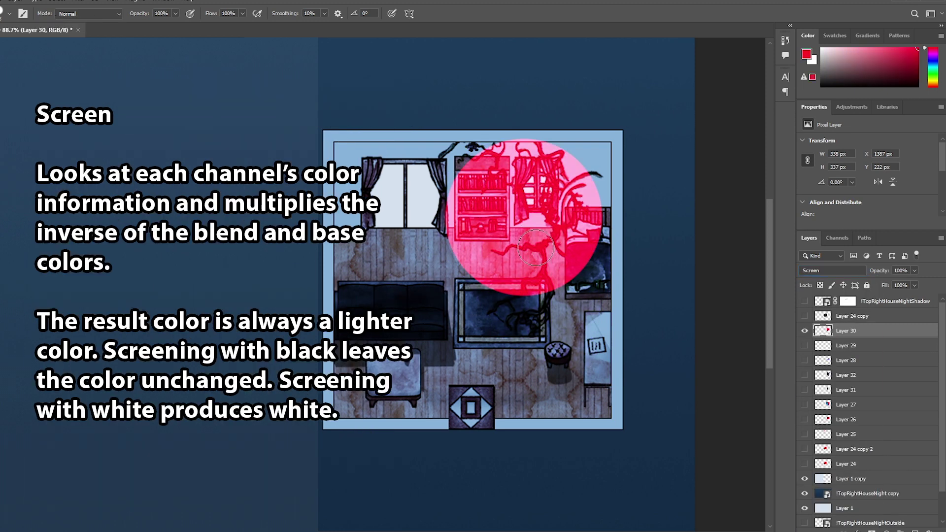
{"action": "mouse_move", "coordinate": [536, 247]}
{"action": "left_mouse_down"}
{"action": "mouse_move", "coordinate": [532, 300]}
{"action": "mouse_move", "coordinate": [572, 330]}
{"action": "mouse_move", "coordinate": [562, 352]}
{"action": "left_mouse_up"}
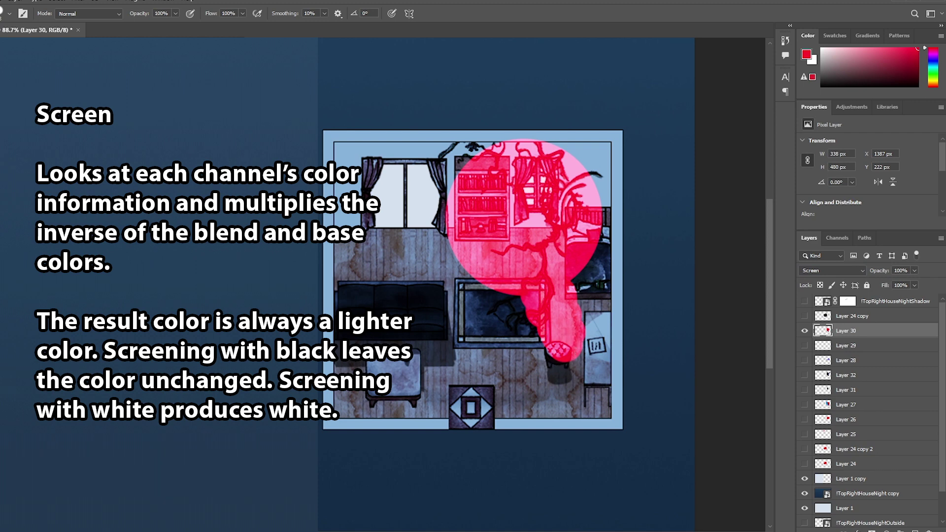
{"action": "key", "text": "x"}
{"action": "mouse_move", "coordinate": [492, 143]}
{"action": "left_mouse_down"}
{"action": "mouse_move", "coordinate": [479, 188]}
{"action": "mouse_move", "coordinate": [527, 200]}
{"action": "mouse_move", "coordinate": [574, 249]}
{"action": "mouse_move", "coordinate": [577, 294]}
{"action": "mouse_move", "coordinate": [561, 340]}
{"action": "mouse_move", "coordinate": [573, 367]}
{"action": "left_mouse_up"}
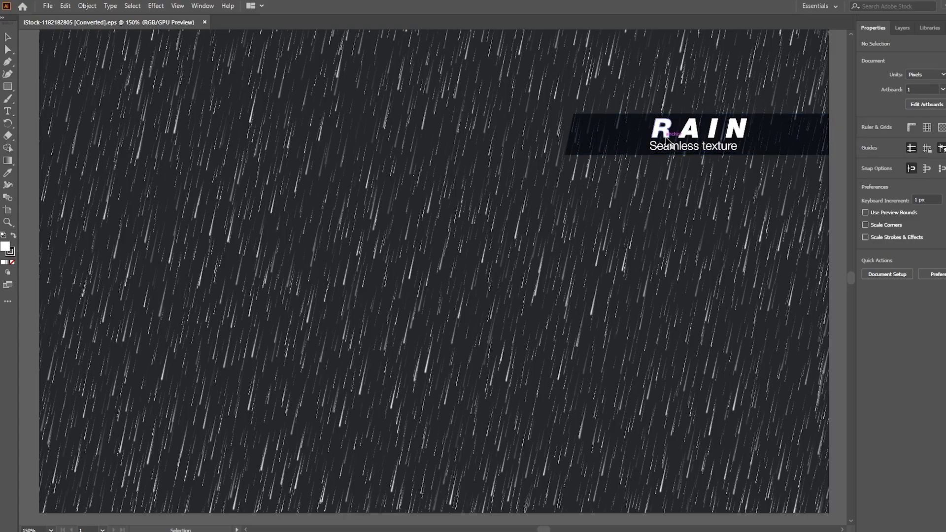
Step: Export the rain texture as an image with File > Export > Export As
{"action": "left_click", "coordinate": [48, 5]}
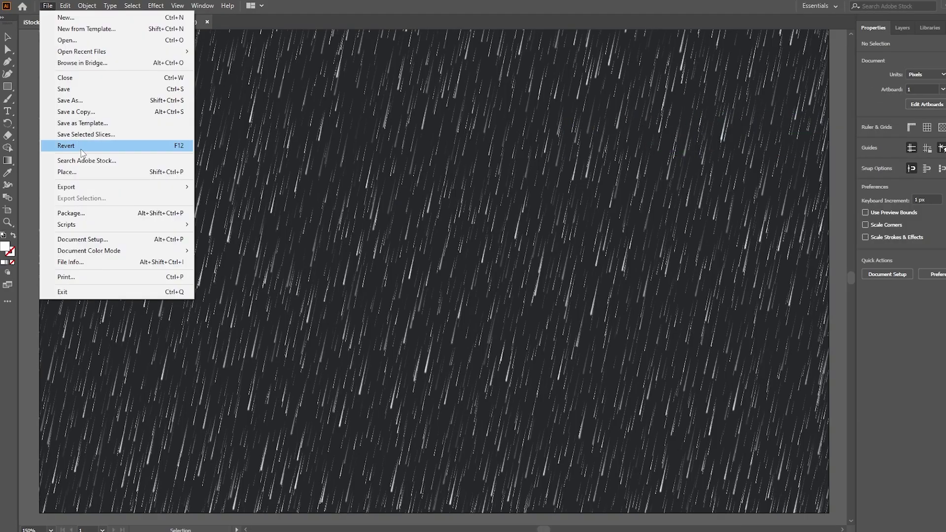
{"action": "mouse_move", "coordinate": [95, 187]}
{"action": "left_click", "coordinate": [254, 197]}
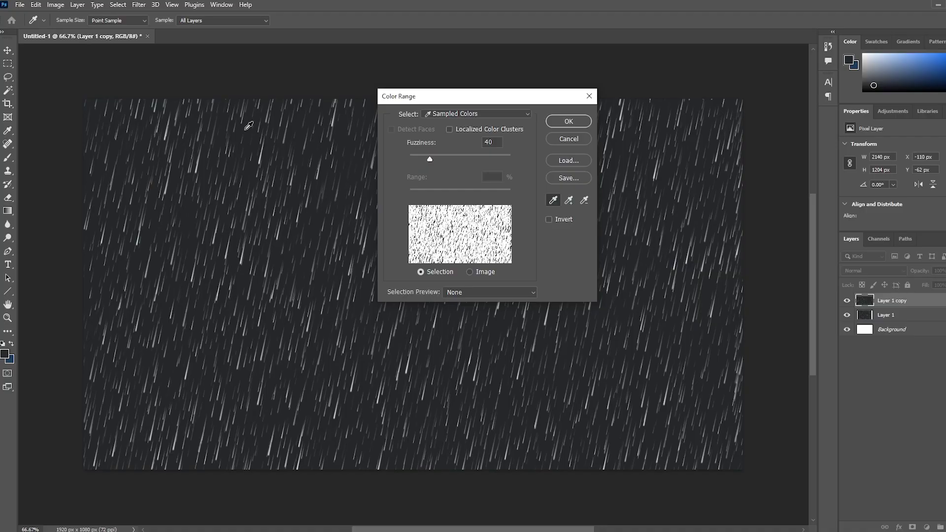
Step: Accept the Color Range selection of the rain streaks and mask Layer 1 copy to it
{"action": "left_click", "coordinate": [561, 121]}
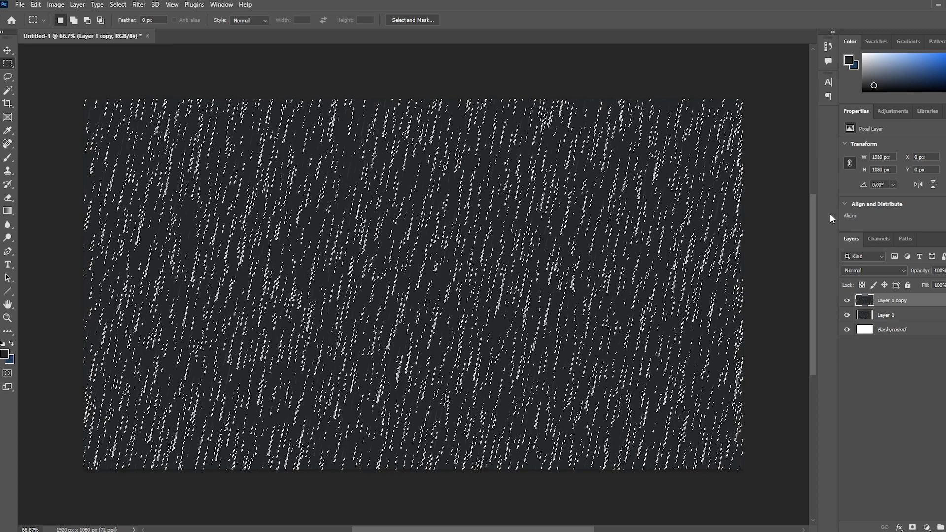
{"action": "left_click", "coordinate": [912, 527]}
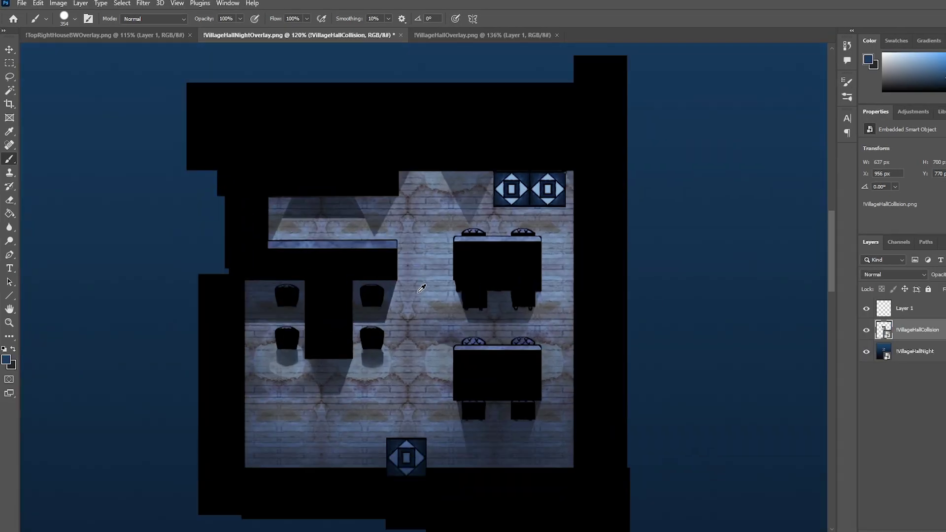
Step: Scroll to review the VillageHallCollision layer over the Village Hall night map
{"action": "scroll", "coordinate": [422, 274], "scroll_direction": "up", "scroll_amount": 2, "text": "alt"}
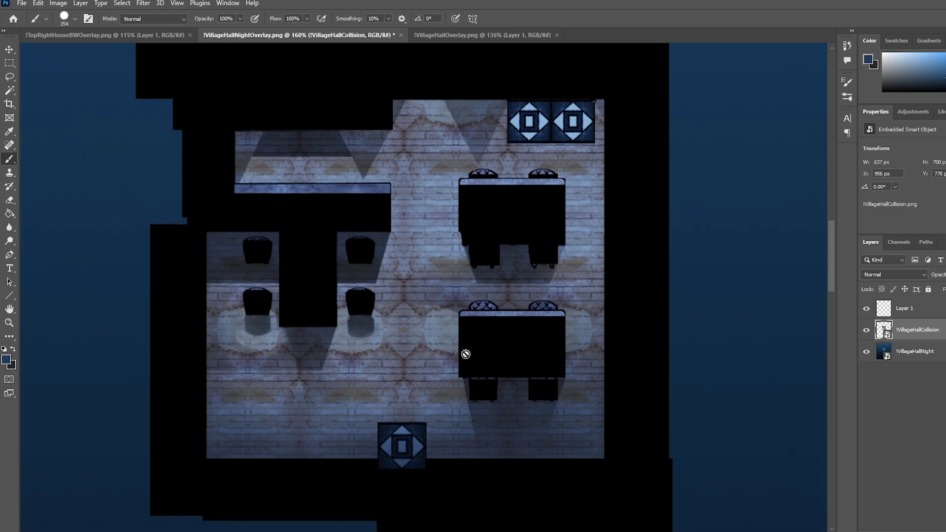
Step: Point the Teleport to room event's Transfer Player command at Milly - Choice (39,11)
{"action": "scroll", "coordinate": [466, 354], "scroll_direction": "up", "scroll_amount": 1}
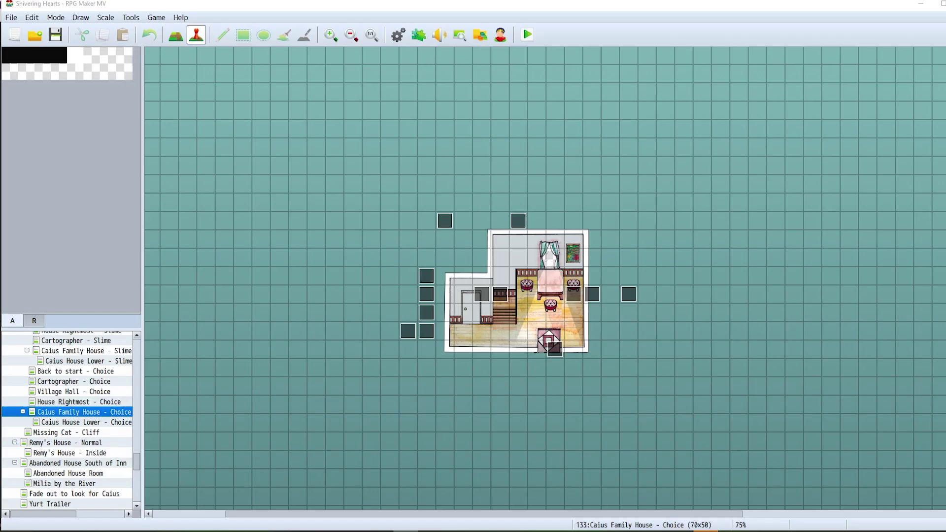
{"action": "double_click", "coordinate": [558, 351]}
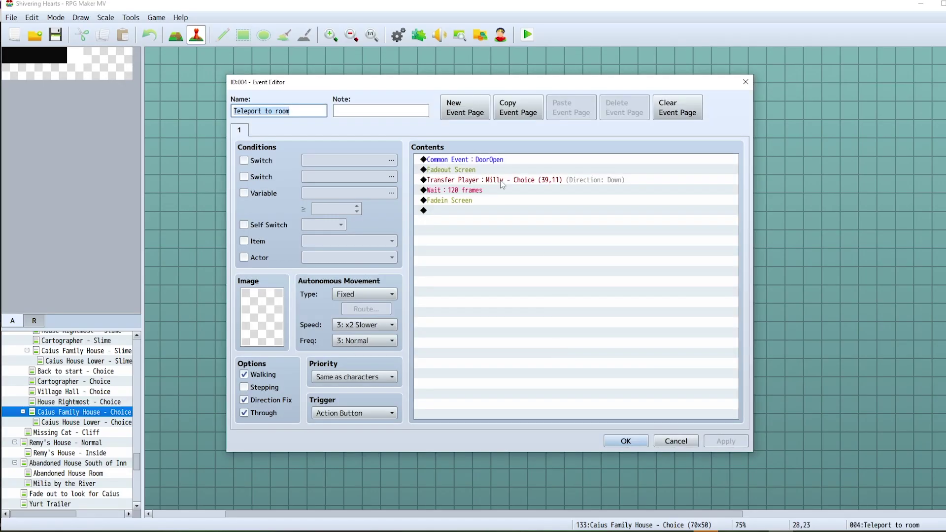
{"action": "left_click", "coordinate": [524, 182]}
{"action": "double_click", "coordinate": [523, 183]}
{"action": "left_click", "coordinate": [542, 244]}
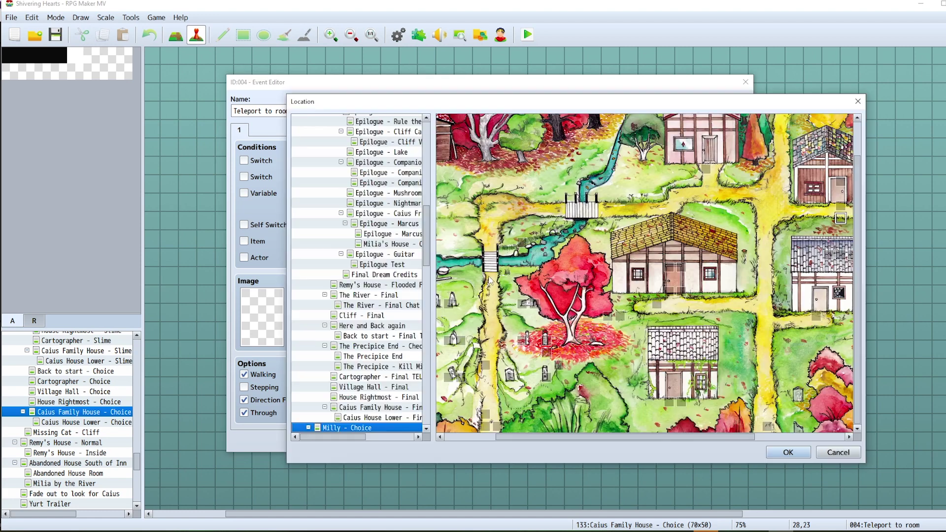
{"action": "left_click_drag", "start_coordinate": [565, 437], "coordinate": [655, 437]}
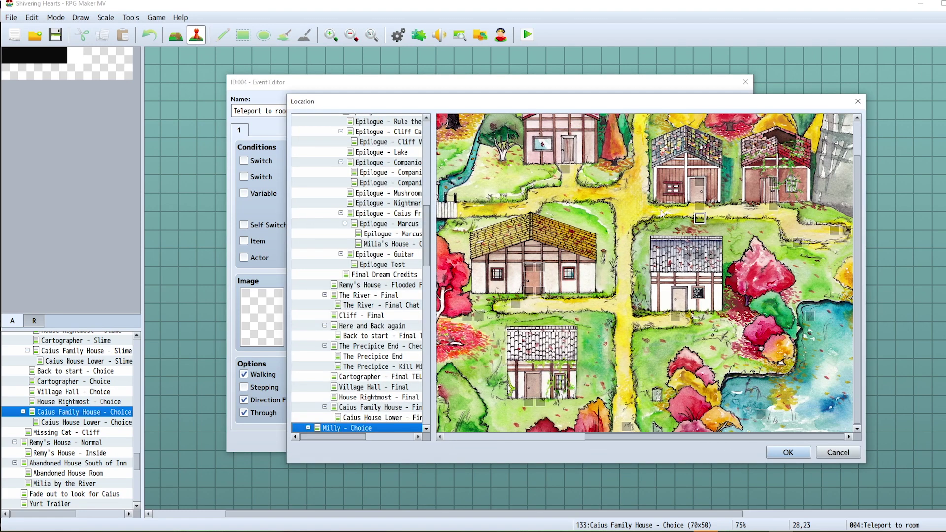
{"action": "left_click", "coordinate": [793, 452]}
{"action": "left_click", "coordinate": [579, 356]}
{"action": "left_click", "coordinate": [626, 441]}
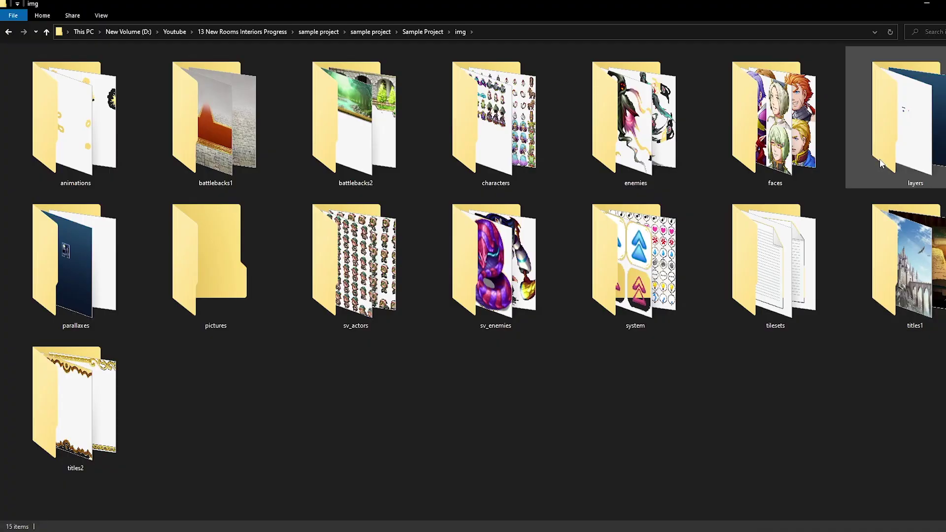
Step: Open the layers folder and show its images as extra large icons
{"action": "double_click", "coordinate": [882, 165]}
{"action": "right_click", "coordinate": [218, 143]}
{"action": "mouse_move", "coordinate": [296, 152]}
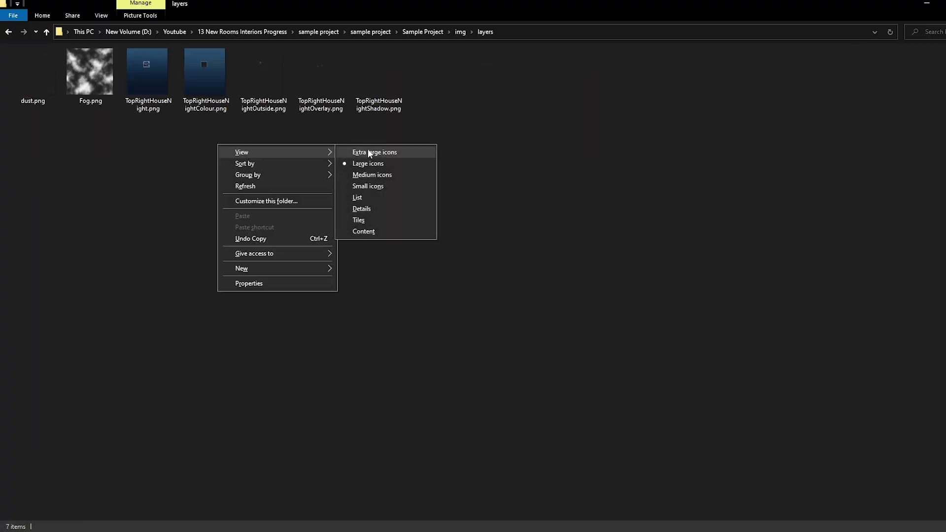
{"action": "left_click", "coordinate": [369, 154]}
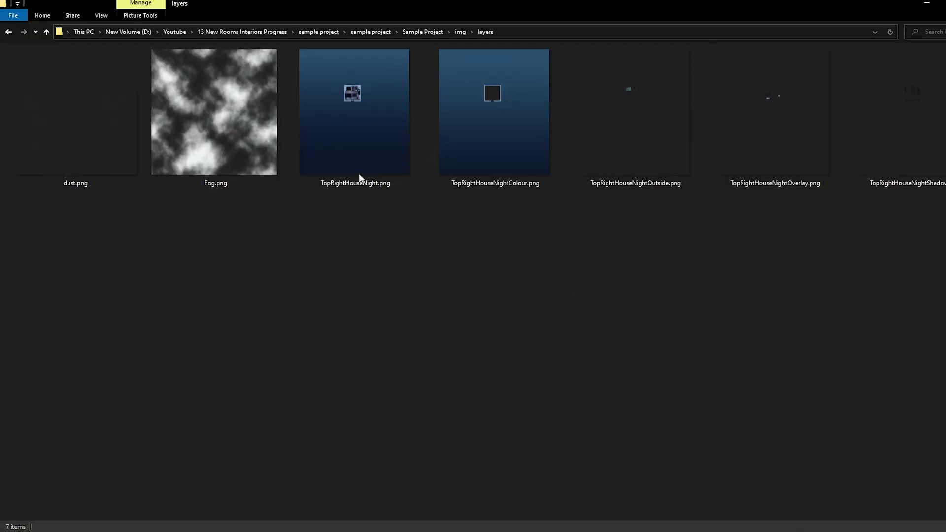
Step: Switch the parallaxes folder to extra large icons and paste AR1500.png into it
{"action": "left_click", "coordinate": [460, 32]}
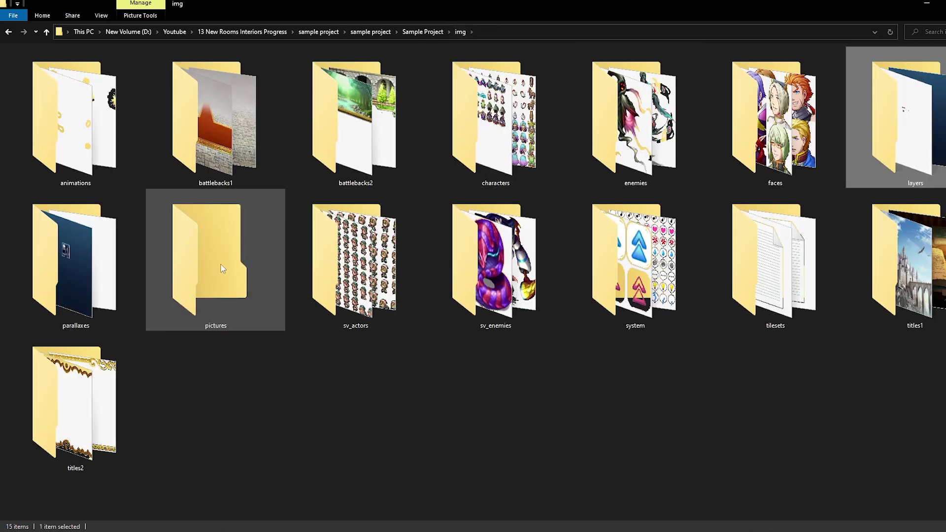
{"action": "double_click", "coordinate": [95, 288]}
{"action": "right_click", "coordinate": [306, 168]}
{"action": "mouse_move", "coordinate": [328, 173]}
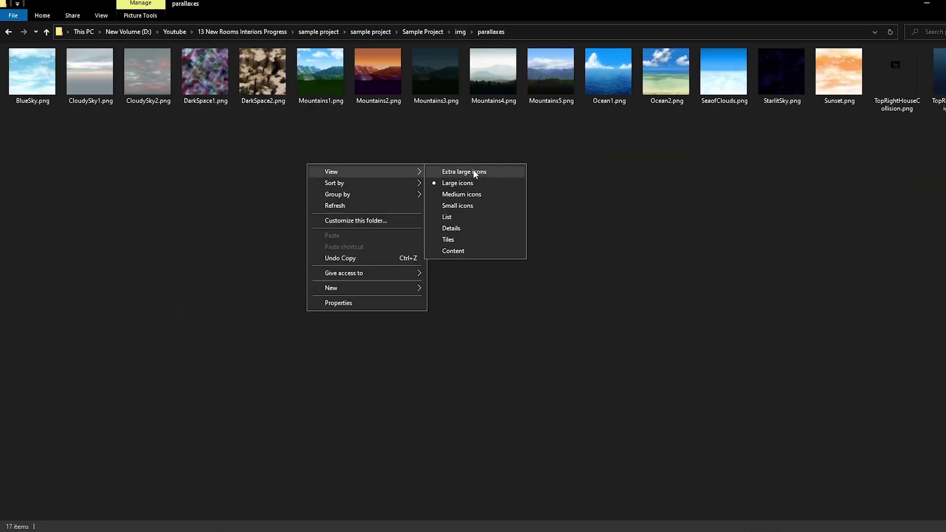
{"action": "left_click", "coordinate": [473, 171]}
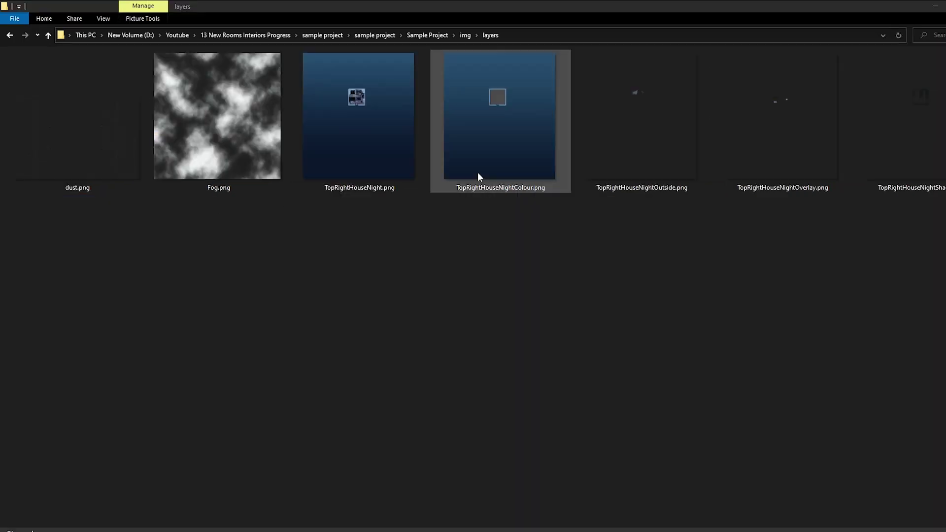
{"action": "key", "text": "ctrl+v"}
Step: Set the Spellhold map's parallax background to AR1500 and apply the map properties
{"action": "left_click_drag", "start_coordinate": [259, 253], "coordinate": [32, 206]}
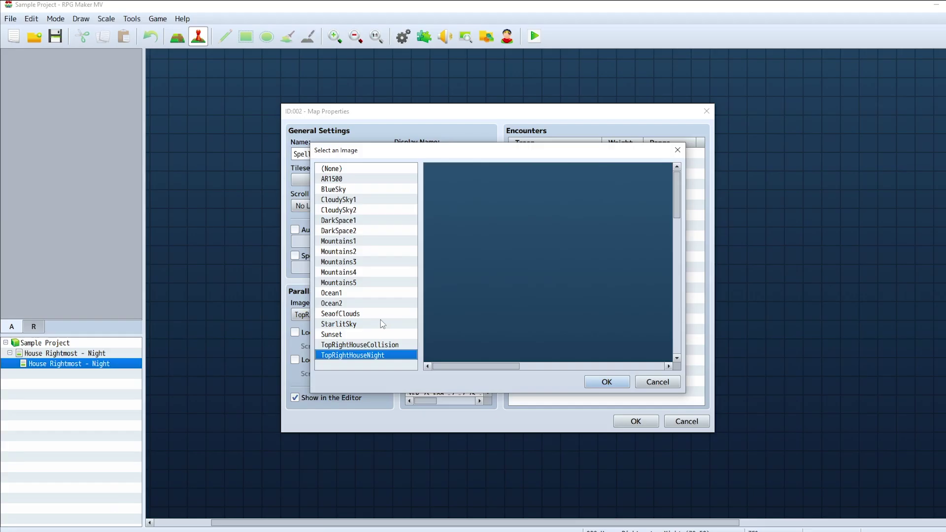
{"action": "left_click", "coordinate": [351, 179]}
{"action": "left_click", "coordinate": [605, 382]}
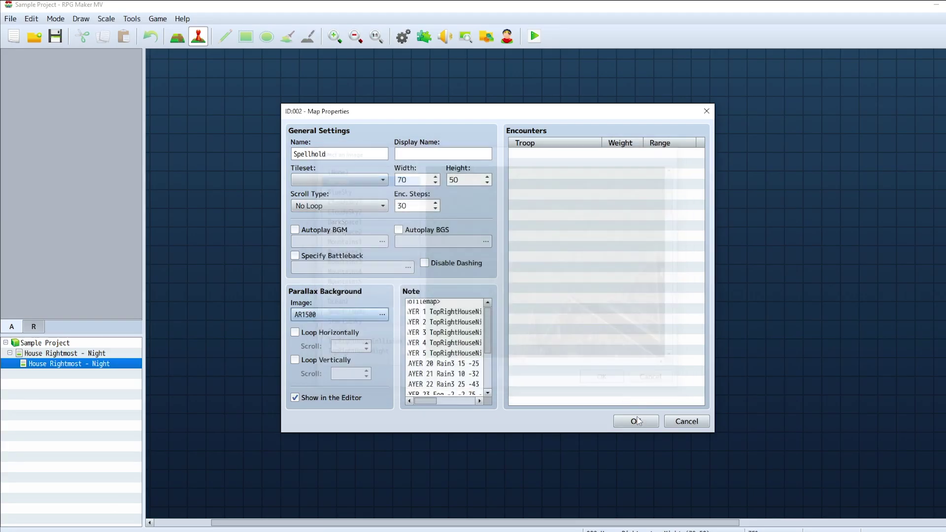
{"action": "left_click", "coordinate": [635, 422]}
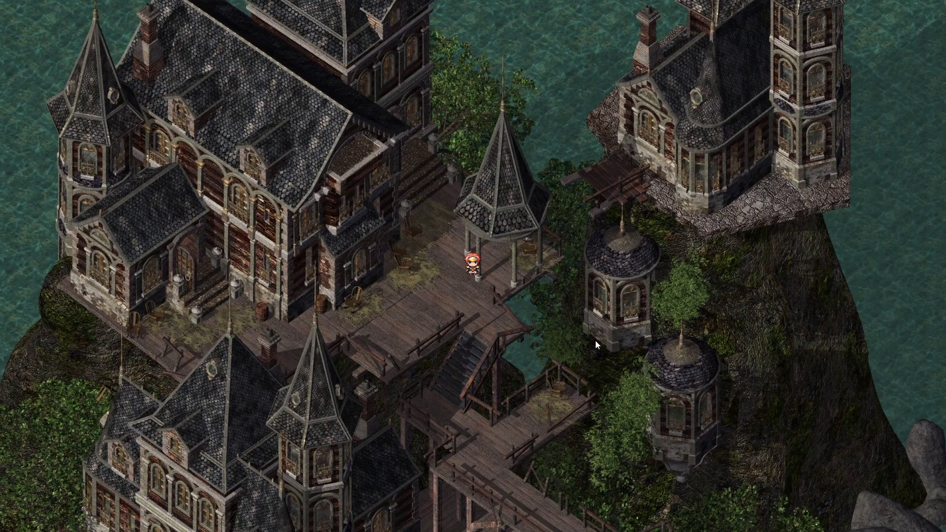
Step: Playtest Spellhold, walking the character across the boardwalk, down the stairs and along the bridge
{"action": "key", "text": "Down"}
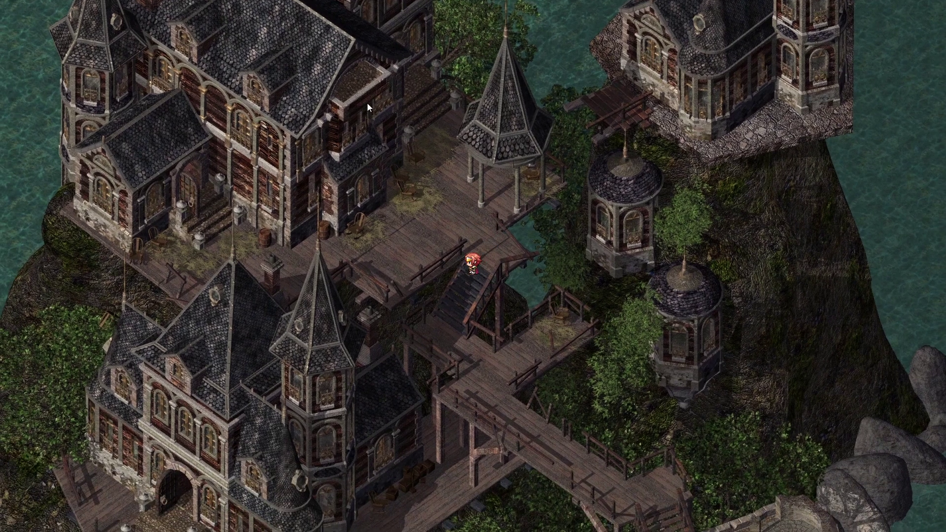
{"action": "left_click", "coordinate": [367, 102]}
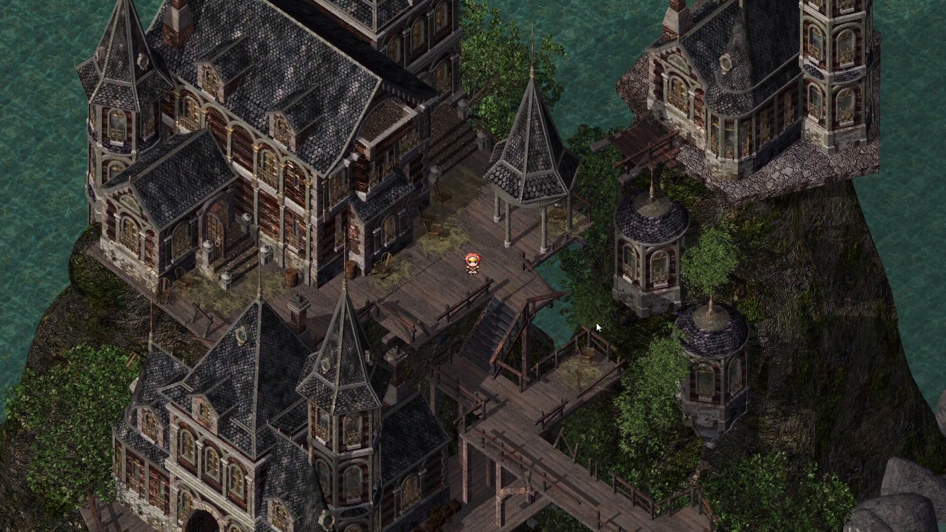
{"action": "left_click", "coordinate": [596, 324]}
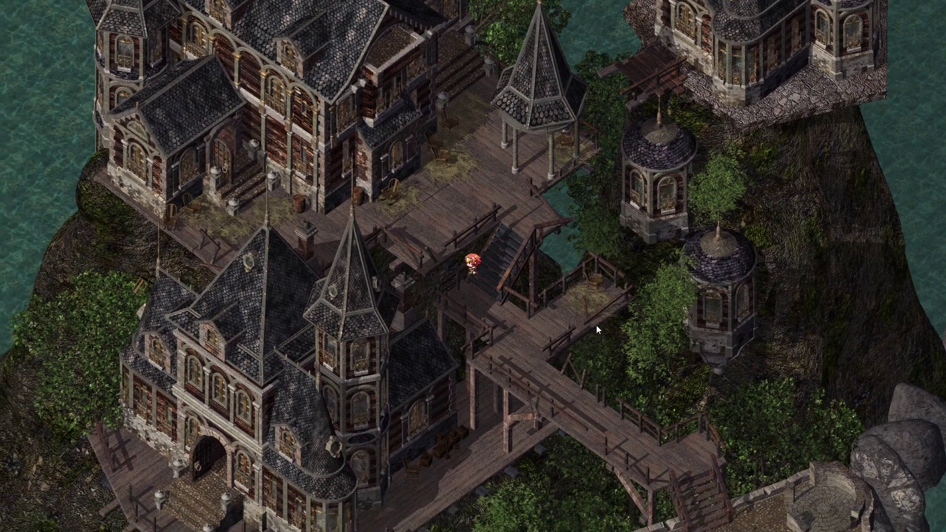
{"action": "left_click_drag", "start_coordinate": [596, 326], "coordinate": [595, 326]}
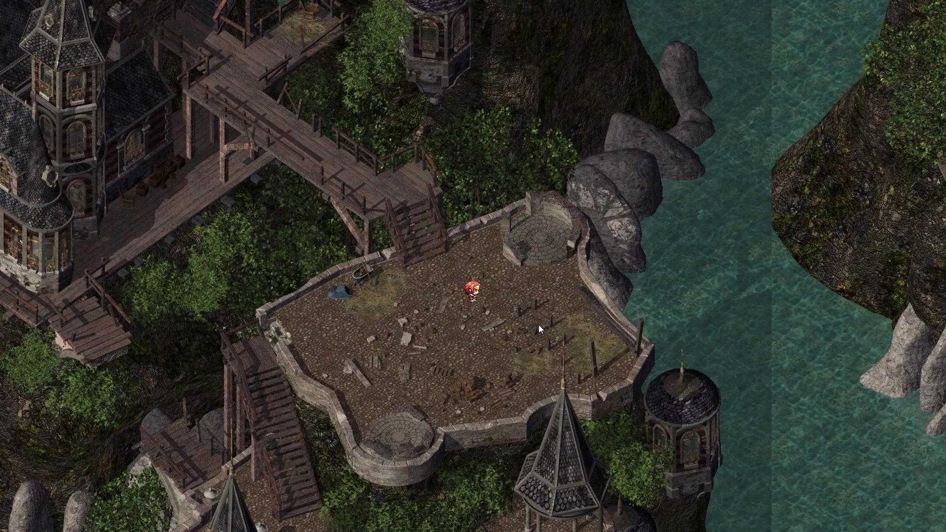
{"action": "key", "text": "Up"}
{"action": "key", "text": "Left"}
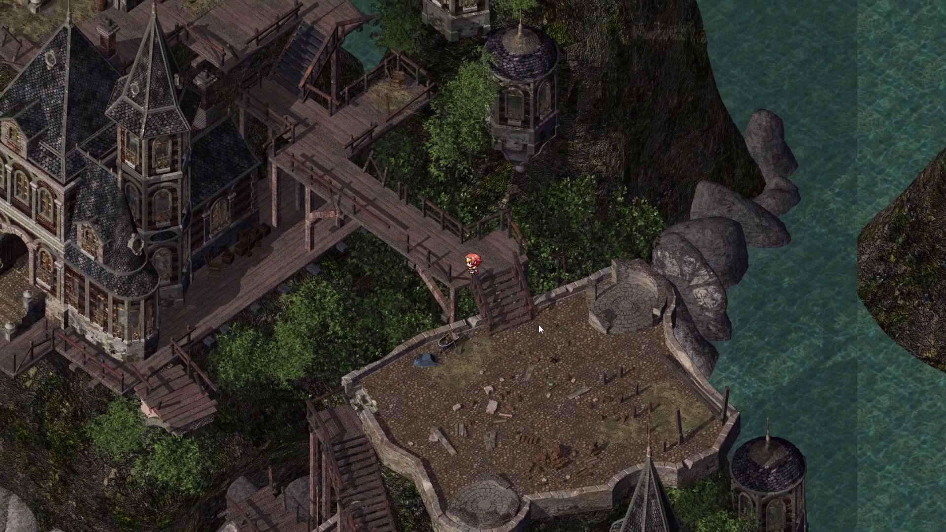
{"action": "key", "text": "Up"}
{"action": "key", "text": "Left"}
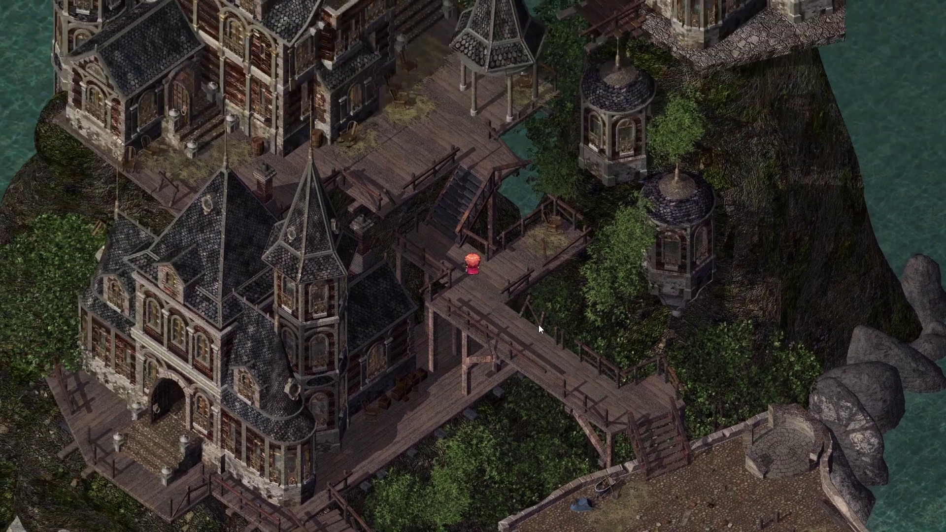
{"action": "key", "text": "Up"}
{"action": "key", "text": "Left"}
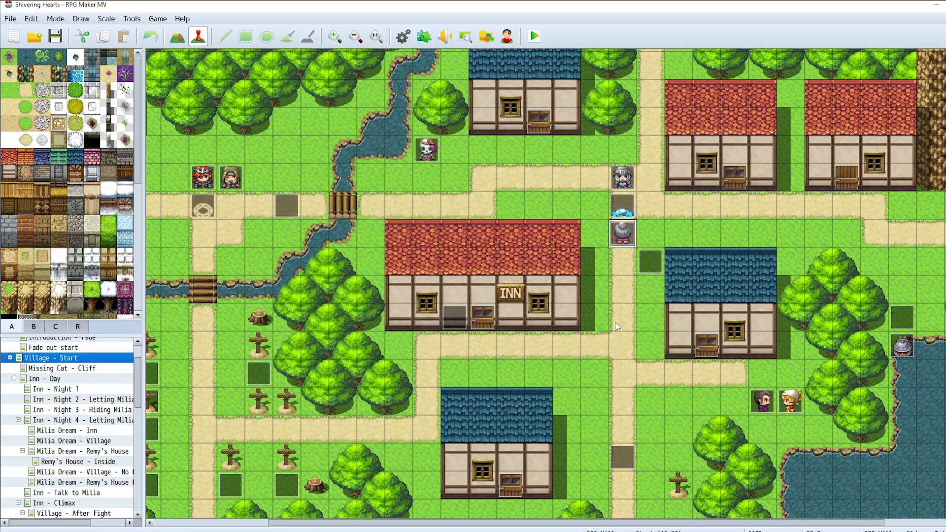
Step: Make the player start on the tile beside the Inn and launch a village playtest
{"action": "right_click", "coordinate": [607, 292]}
{"action": "left_click", "coordinate": [751, 434]}
{"action": "left_click", "coordinate": [534, 36]}
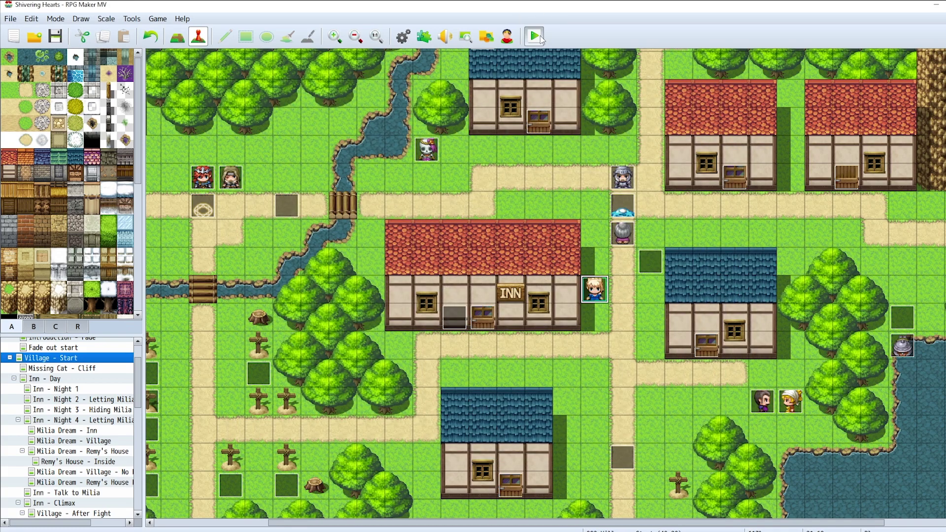
Step: Walk the player north along the village path, then place lasso points on the chimney cap's edge
{"action": "key", "text": "Right"}
{"action": "key", "text": "Up"}
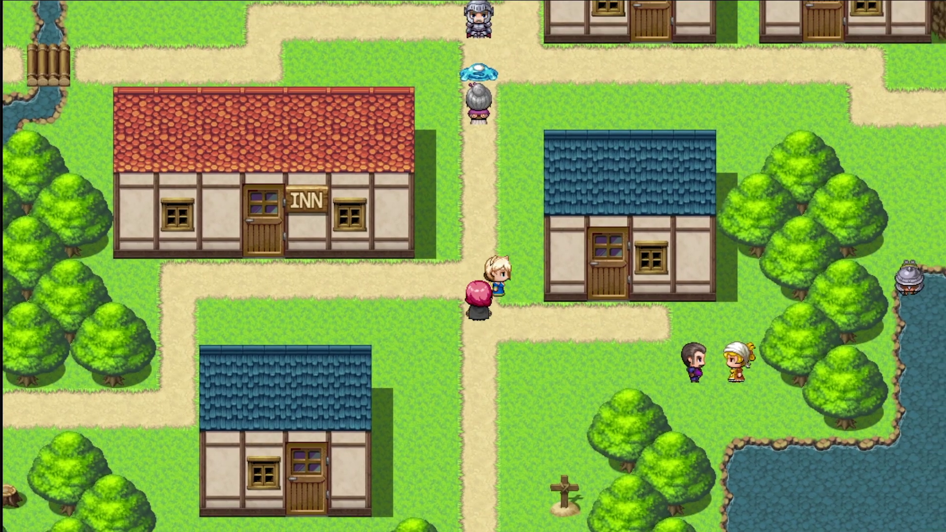
{"action": "key", "text": "Up"}
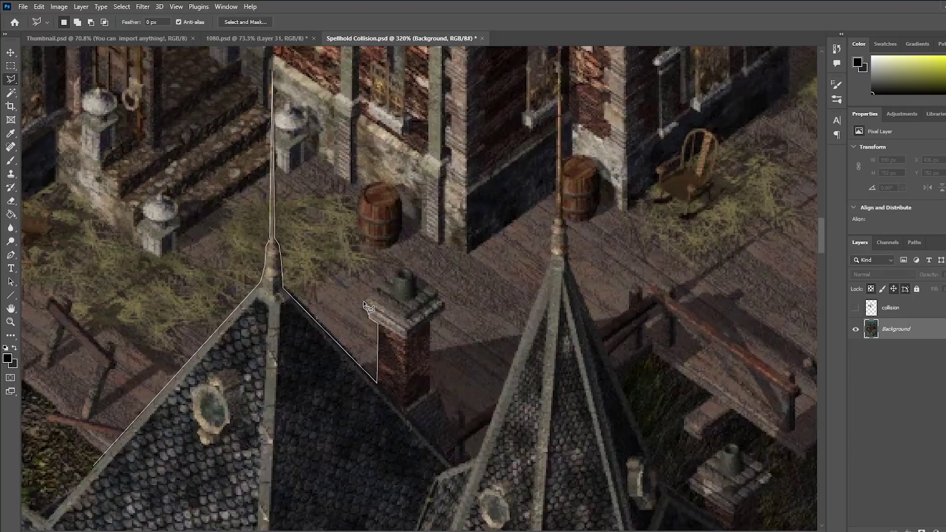
{"action": "left_click", "coordinate": [364, 310]}
{"action": "left_click", "coordinate": [364, 302]}
Step: Continue the lasso outline along the chimney cap's edge and across its top
{"action": "left_click", "coordinate": [377, 291]}
{"action": "mouse_move", "coordinate": [392, 276]}
{"action": "left_mouse_down", "text": "alt"}
{"action": "mouse_move", "coordinate": [410, 270]}
{"action": "mouse_move", "coordinate": [445, 299]}
{"action": "left_mouse_up", "text": "alt"}
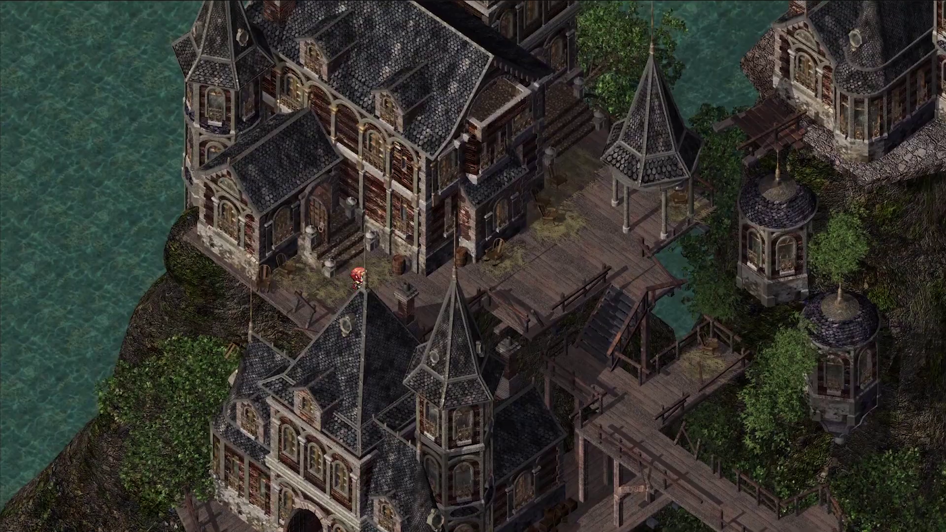
Step: Walk to the chicken, receive its 1000 gold, and open the menu to check it
{"action": "key", "text": "Right"}
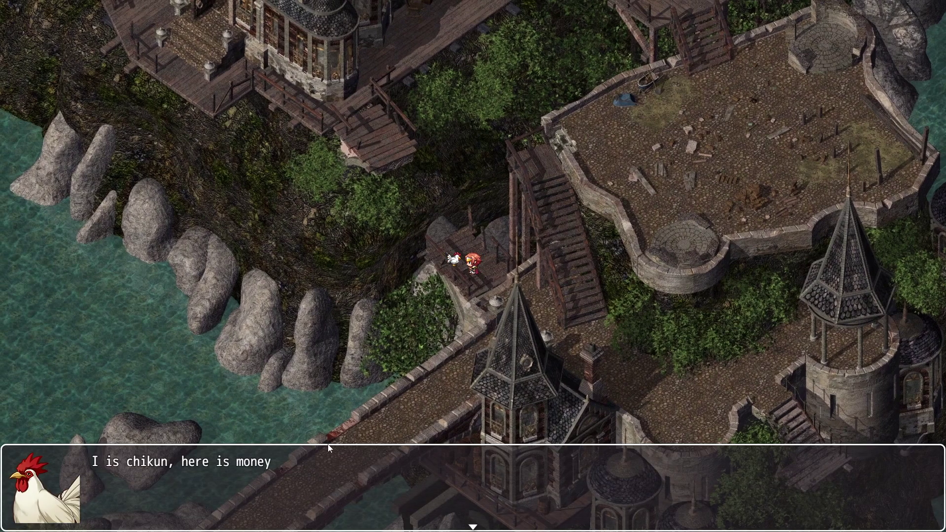
{"action": "key", "text": "Return"}
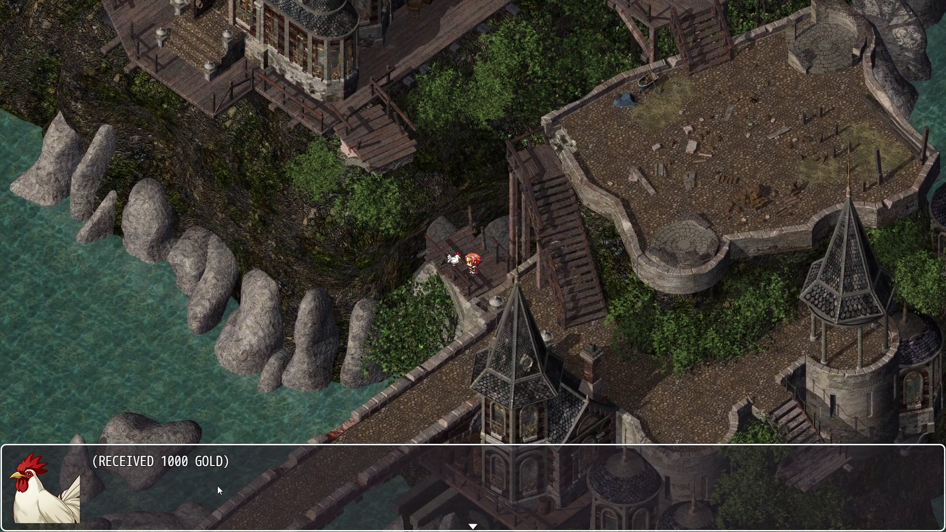
{"action": "key", "text": "Return"}
{"action": "key", "text": "Escape"}
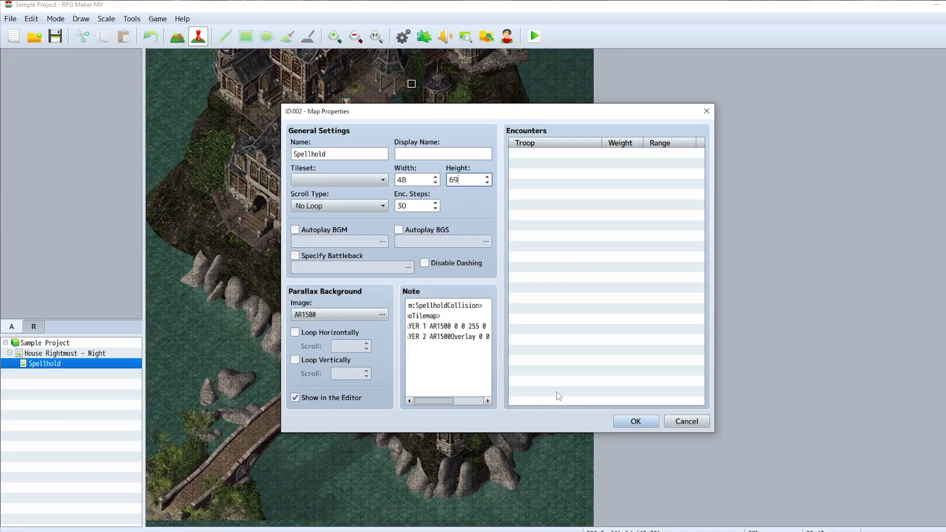
Step: Close the map properties and scroll over the whole Spellhold island map
{"action": "left_click", "coordinate": [635, 422]}
{"action": "scroll", "coordinate": [339, 276], "scroll_direction": "up", "scroll_amount": 5}
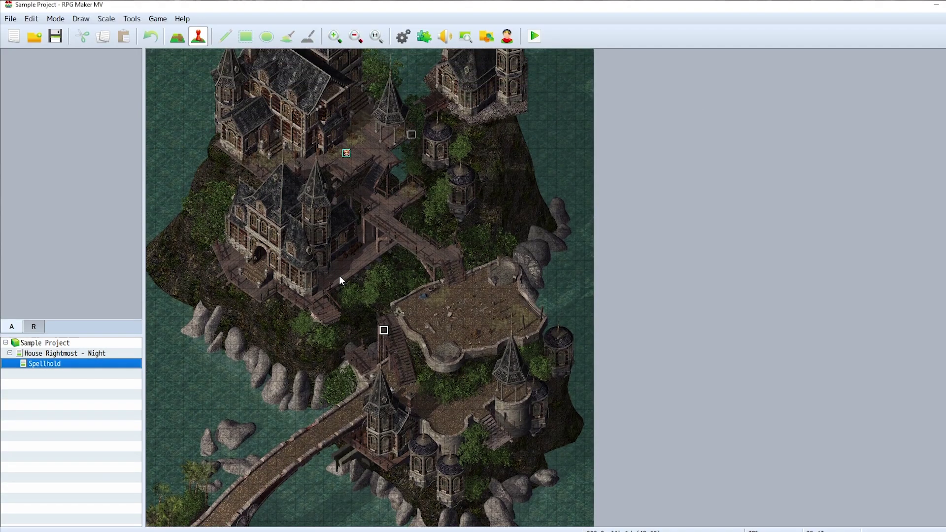
{"action": "scroll", "coordinate": [389, 321], "scroll_direction": "down", "scroll_amount": 5}
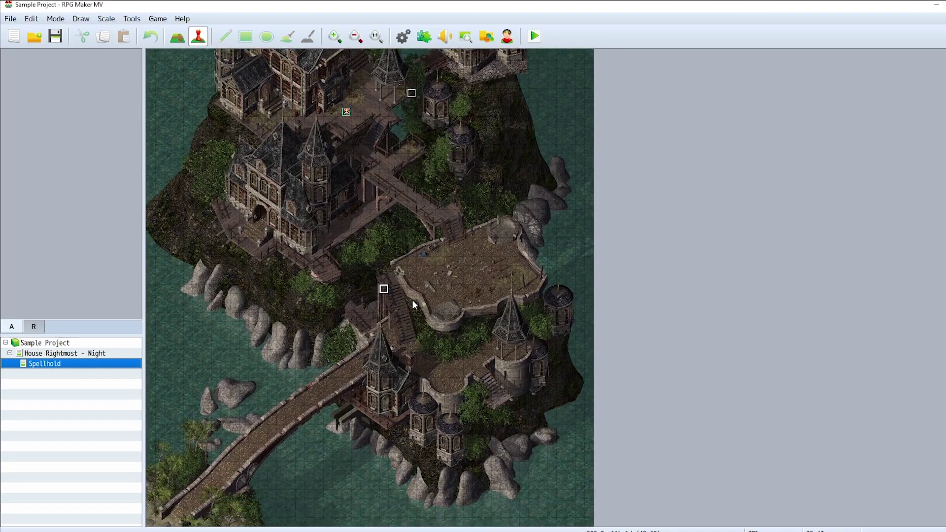
{"action": "scroll", "coordinate": [381, 316], "scroll_direction": "up", "scroll_amount": 3, "text": "ctrl"}
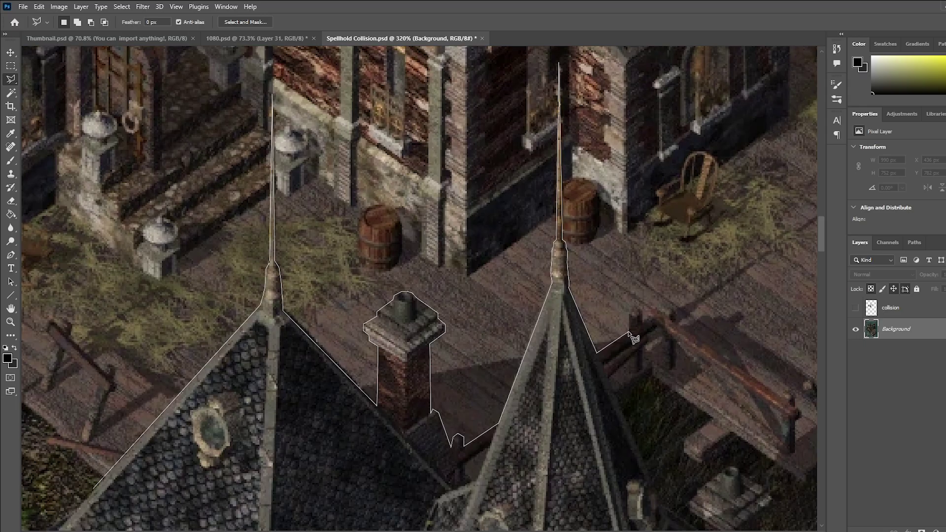
{"action": "mouse_move", "coordinate": [630, 338]}
{"action": "left_mouse_down"}
{"action": "mouse_move", "coordinate": [644, 326]}
{"action": "mouse_move", "coordinate": [664, 318]}
{"action": "mouse_move", "coordinate": [650, 316]}
{"action": "mouse_move", "coordinate": [678, 318]}
{"action": "mouse_move", "coordinate": [696, 411]}
{"action": "mouse_move", "coordinate": [545, 336]}
{"action": "mouse_move", "coordinate": [582, 330]}
{"action": "mouse_move", "coordinate": [571, 321]}
{"action": "mouse_move", "coordinate": [591, 345]}
{"action": "mouse_move", "coordinate": [581, 391]}
{"action": "mouse_move", "coordinate": [572, 377]}
{"action": "mouse_move", "coordinate": [574, 343]}
{"action": "mouse_move", "coordinate": [453, 279]}
{"action": "mouse_move", "coordinate": [447, 260]}
{"action": "mouse_move", "coordinate": [474, 277]}
{"action": "mouse_move", "coordinate": [461, 303]}
{"action": "mouse_move", "coordinate": [449, 258]}
{"action": "mouse_move", "coordinate": [430, 295]}
{"action": "mouse_move", "coordinate": [396, 303]}
{"action": "mouse_move", "coordinate": [417, 351]}
{"action": "mouse_move", "coordinate": [345, 463]}
{"action": "mouse_move", "coordinate": [264, 417]}
{"action": "mouse_move", "coordinate": [276, 375]}
{"action": "mouse_move", "coordinate": [257, 405]}
{"action": "left_mouse_up"}
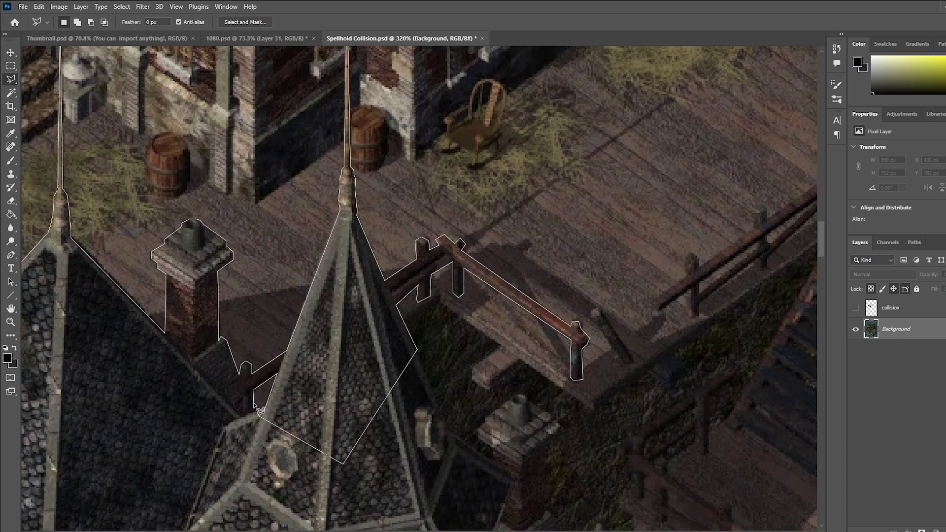
Step: Close the lasso around the roofs and railing, copy them to Layer 1, and hide Background
{"action": "mouse_move", "coordinate": [194, 434]}
{"action": "left_mouse_down"}
{"action": "mouse_move", "coordinate": [124, 466]}
{"action": "mouse_move", "coordinate": [339, 492]}
{"action": "mouse_move", "coordinate": [406, 354]}
{"action": "mouse_move", "coordinate": [394, 372]}
{"action": "mouse_move", "coordinate": [418, 419]}
{"action": "left_mouse_up"}
{"action": "left_click", "coordinate": [404, 427]}
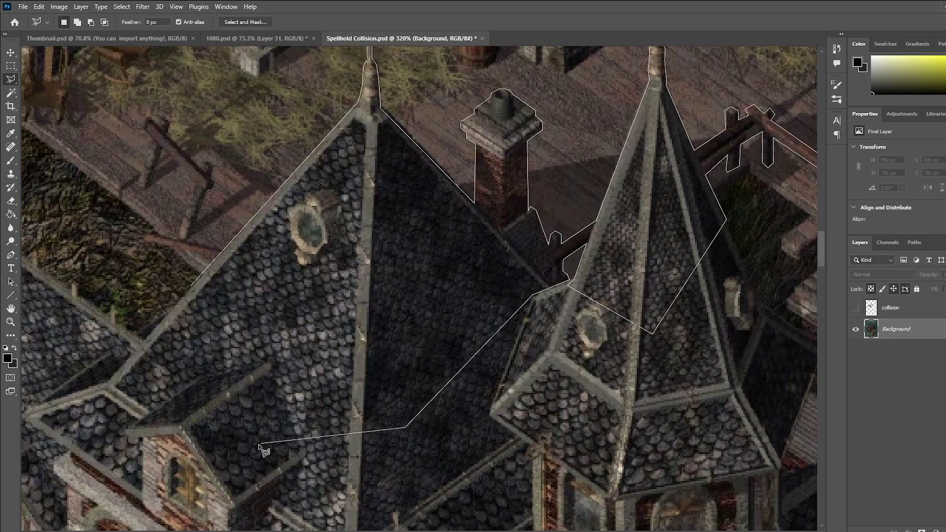
{"action": "left_click", "coordinate": [274, 422]}
{"action": "double_click", "coordinate": [169, 328]}
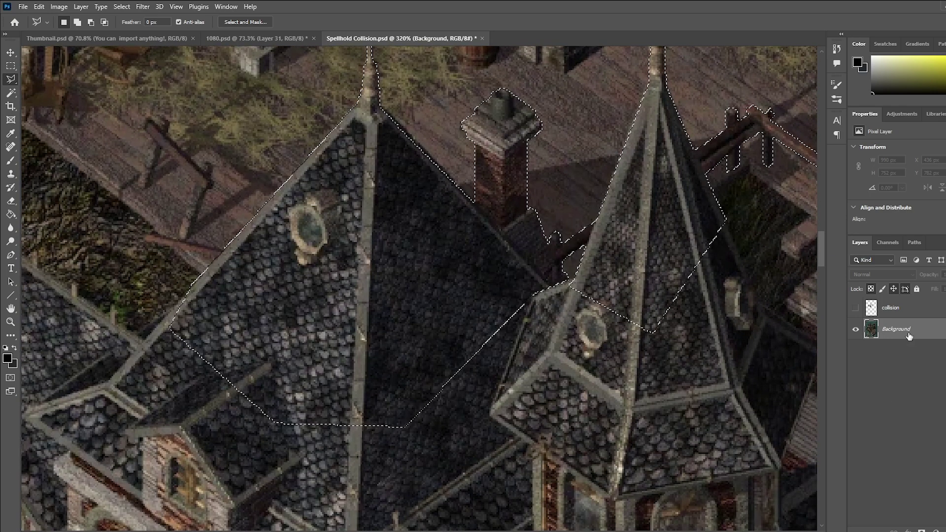
{"action": "key", "text": "ctrl+j"}
{"action": "left_click", "coordinate": [856, 350]}
Step: Export the roof cut-out layer as an image through Export As
{"action": "scroll", "coordinate": [692, 291], "scroll_direction": "down", "scroll_amount": 3, "text": "alt"}
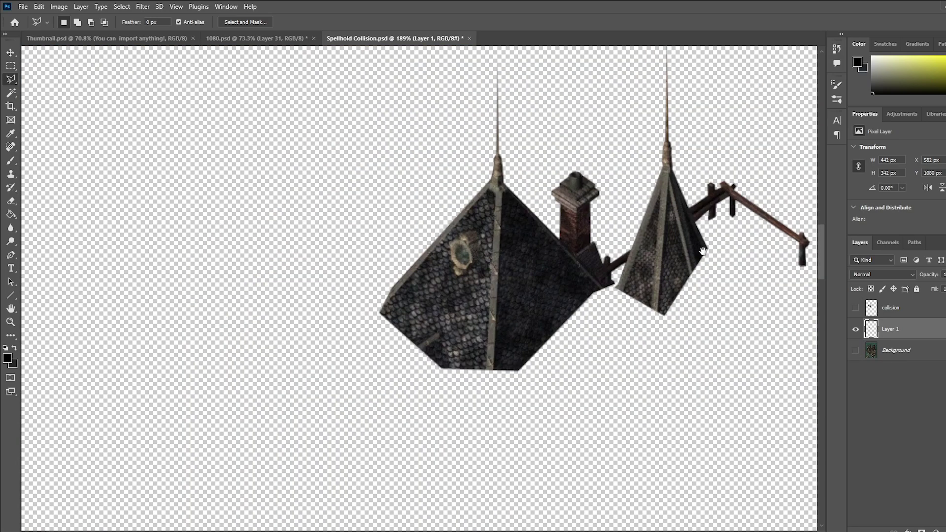
{"action": "scroll", "coordinate": [458, 338], "scroll_direction": "right", "scroll_amount": 5, "text": "ctrl"}
{"action": "scroll", "coordinate": [614, 294], "scroll_direction": "left", "scroll_amount": 4, "text": "ctrl"}
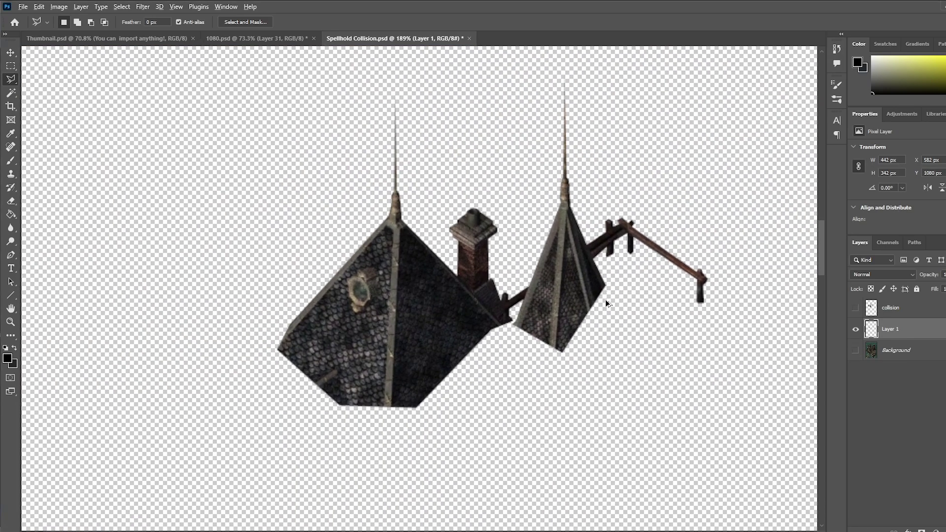
{"action": "key", "text": "ctrl+shift+alt+w"}
{"action": "left_click", "coordinate": [784, 473]}
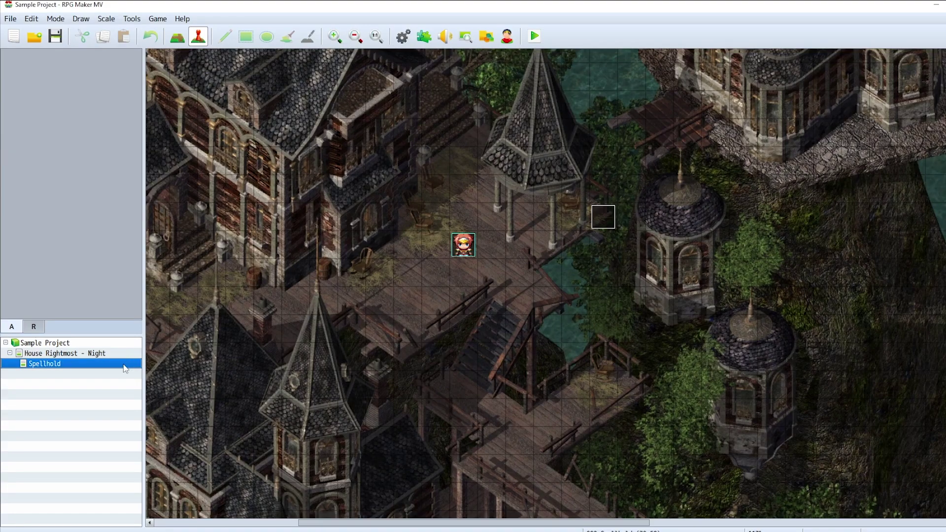
Step: Duplicate the LAYER 1 note line, edit it to LAYER 2 AR1500Overlay 0 0 255, and confirm
{"action": "key", "text": "space"}
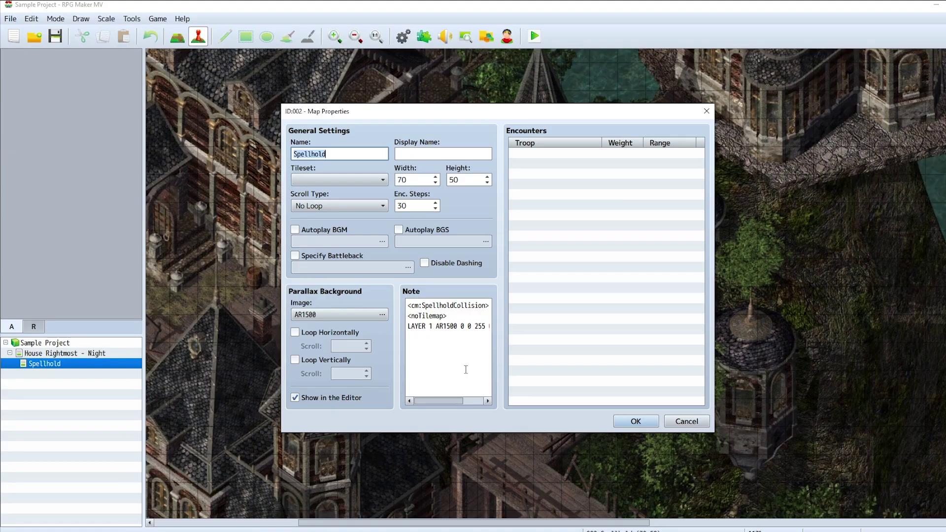
{"action": "left_click", "coordinate": [487, 326]}
{"action": "key", "text": "Home"}
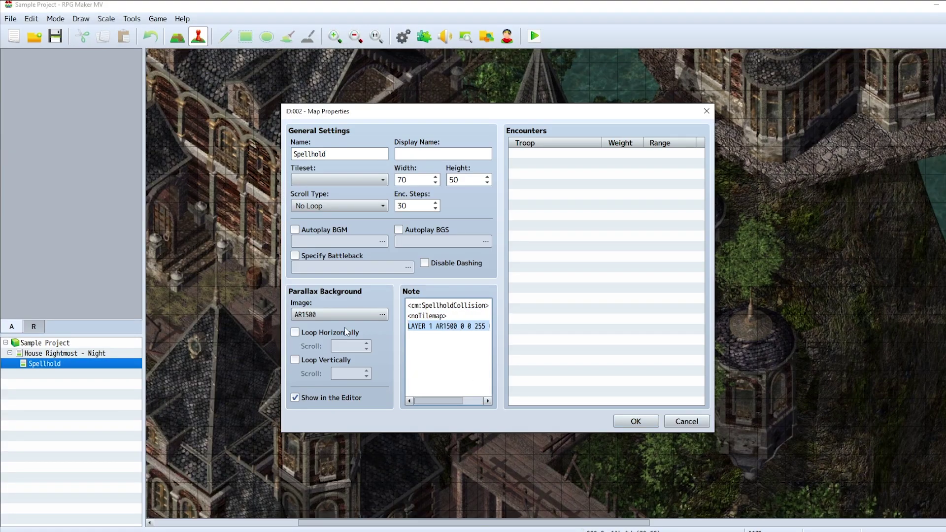
{"action": "key", "text": "End"}
{"action": "key", "text": "Return"}
{"action": "key", "text": "ctrl+v"}
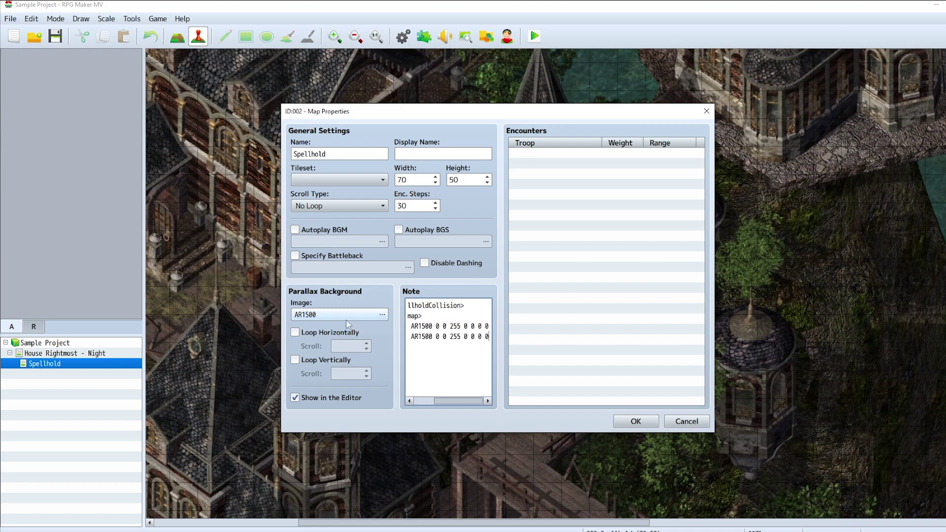
{"action": "type", "text": "Overlay"}
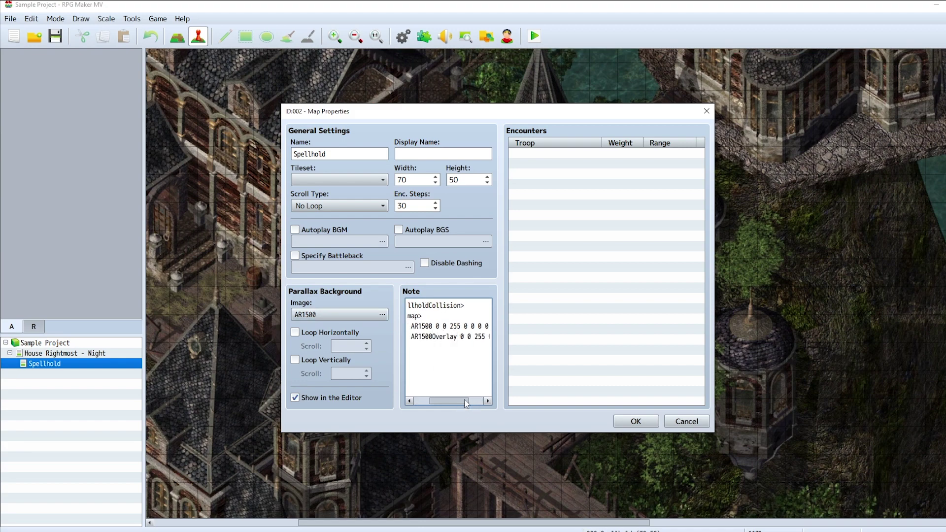
{"action": "left_click_drag", "start_coordinate": [466, 403], "coordinate": [490, 390]}
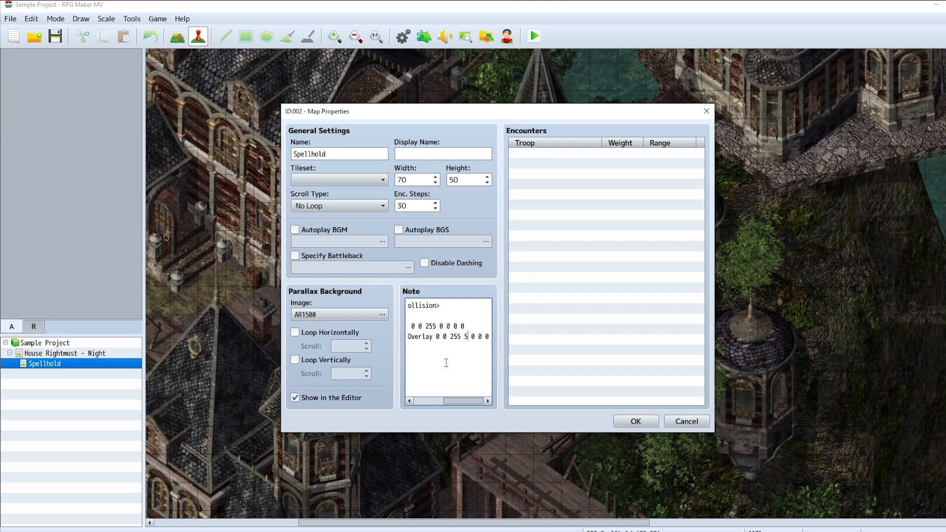
{"action": "left_click_drag", "start_coordinate": [469, 404], "coordinate": [438, 404]}
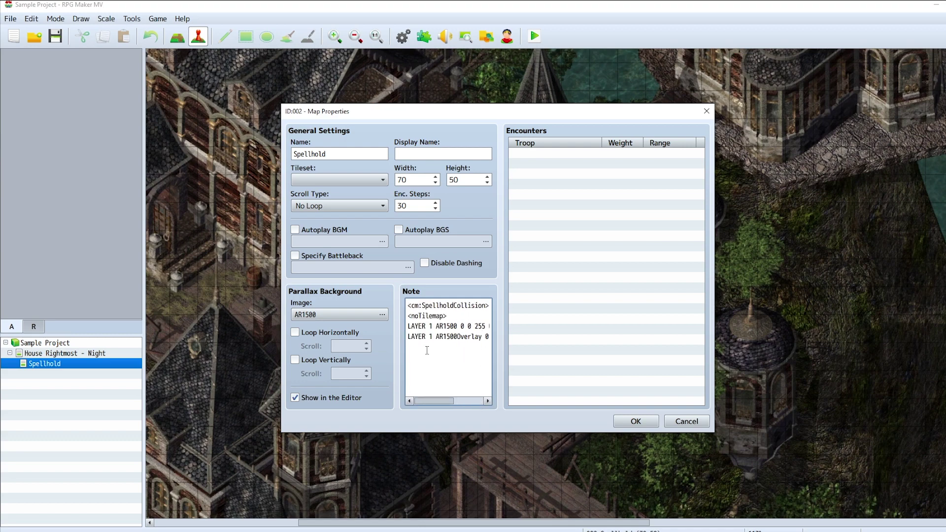
{"action": "left_click", "coordinate": [635, 421]}
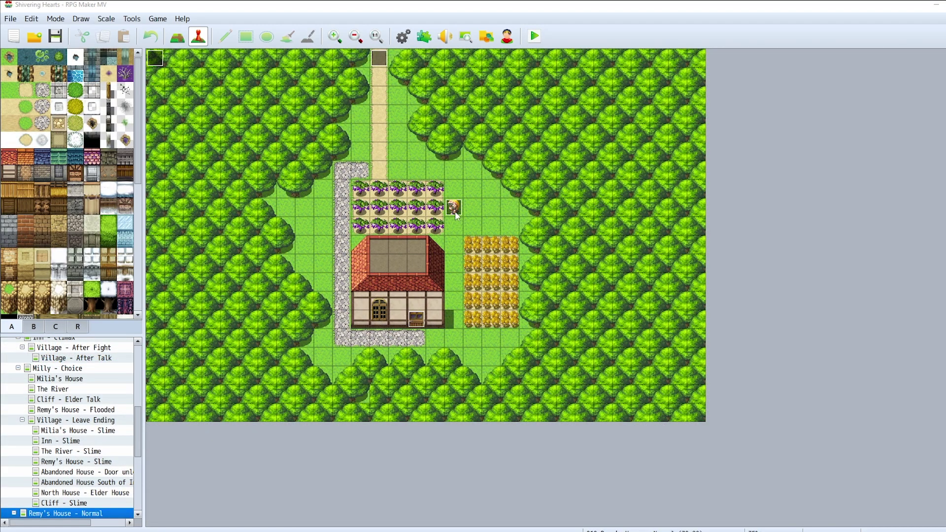
Step: Undo the accidental move of Remy's event
{"action": "double_click", "coordinate": [455, 212]}
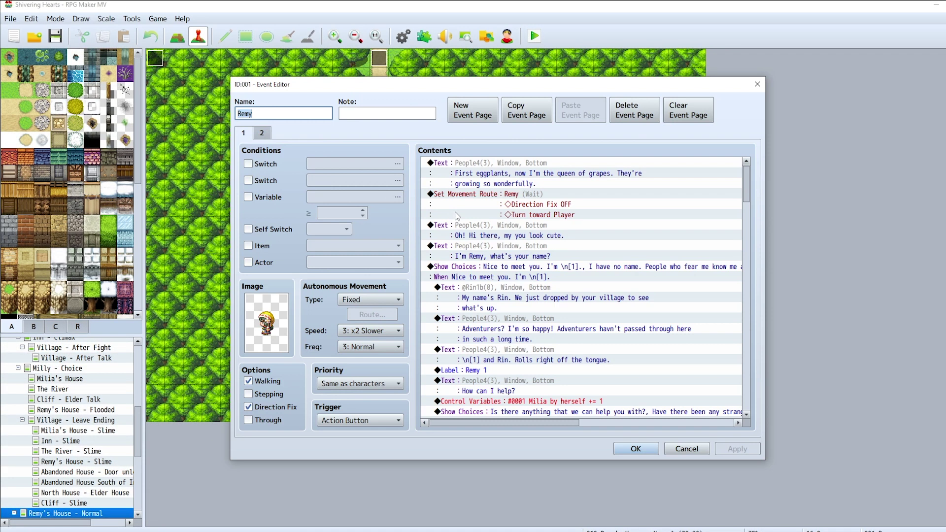
{"action": "key", "text": "Escape"}
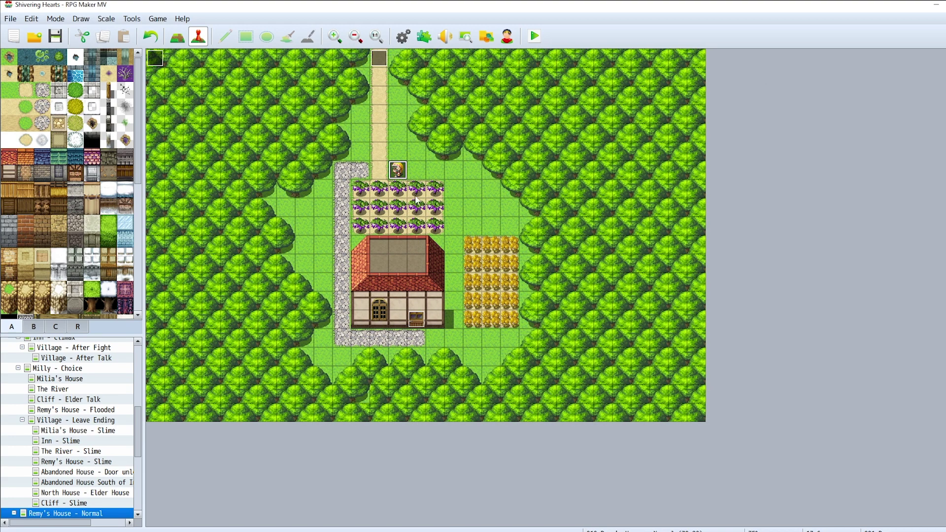
{"action": "key", "text": "ctrl+z"}
Step: Browse the map list through several maps until Village - Start is open
{"action": "left_click", "coordinate": [94, 502]}
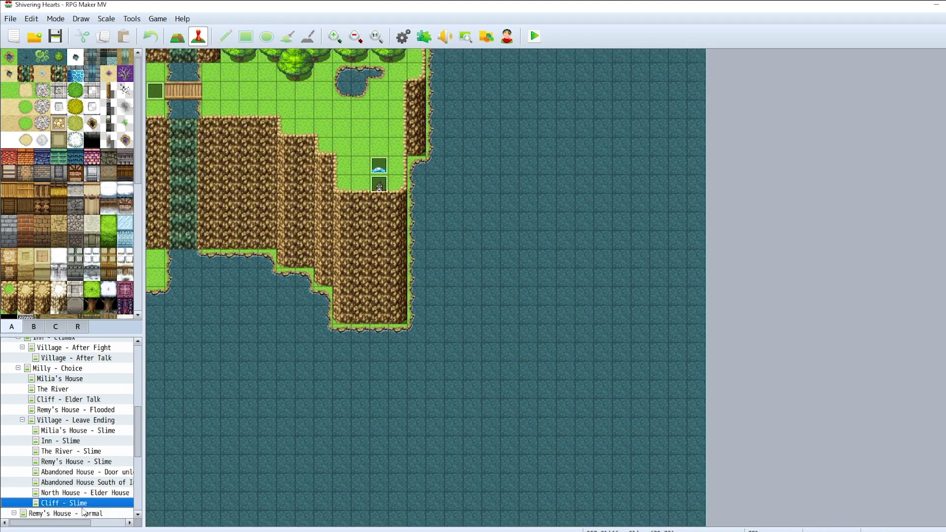
{"action": "left_click", "coordinate": [105, 451]}
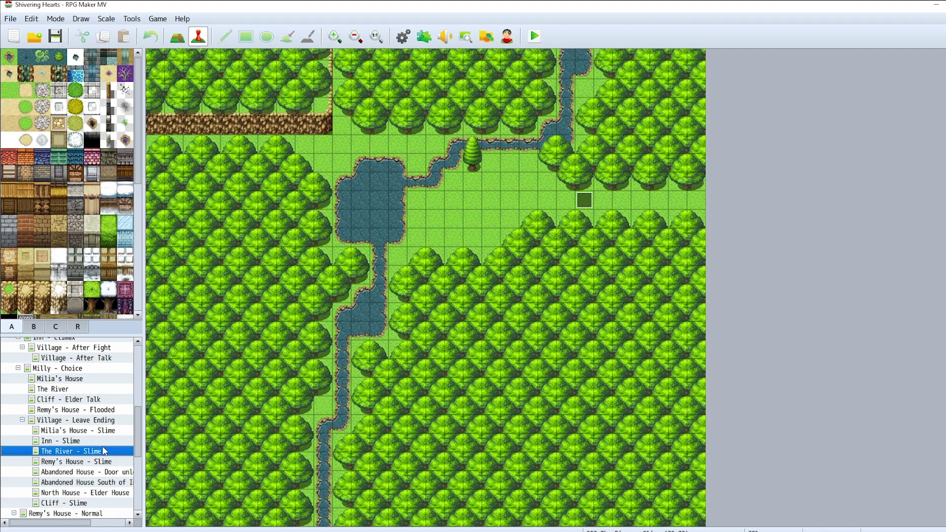
{"action": "left_click", "coordinate": [100, 419]}
{"action": "left_click", "coordinate": [90, 379]}
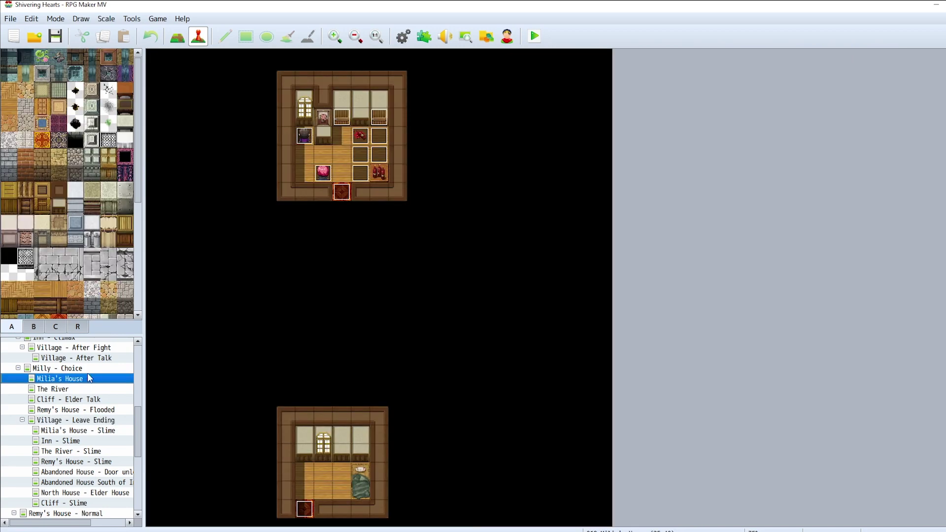
{"action": "left_click", "coordinate": [91, 360]}
{"action": "scroll", "coordinate": [101, 374], "scroll_direction": "up", "scroll_amount": 3}
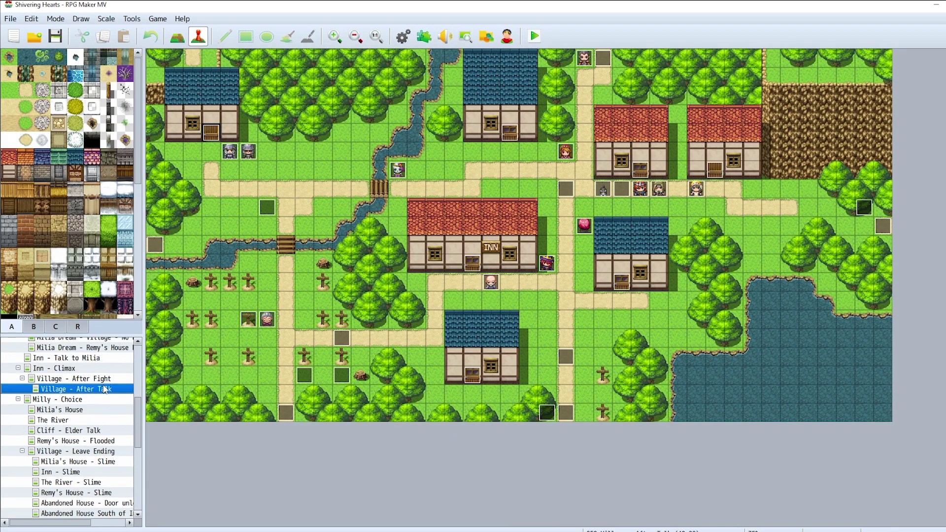
{"action": "scroll", "coordinate": [101, 446], "scroll_direction": "up", "scroll_amount": 3}
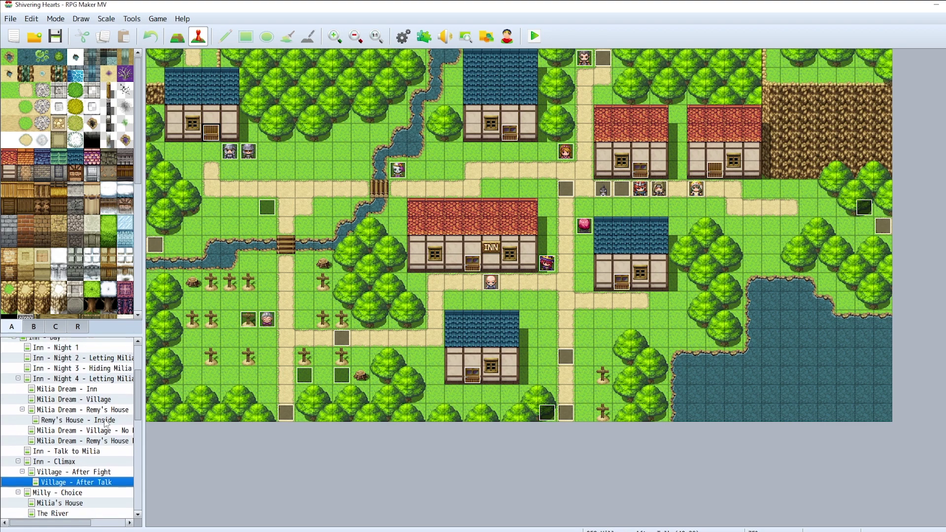
{"action": "left_click", "coordinate": [82, 370]}
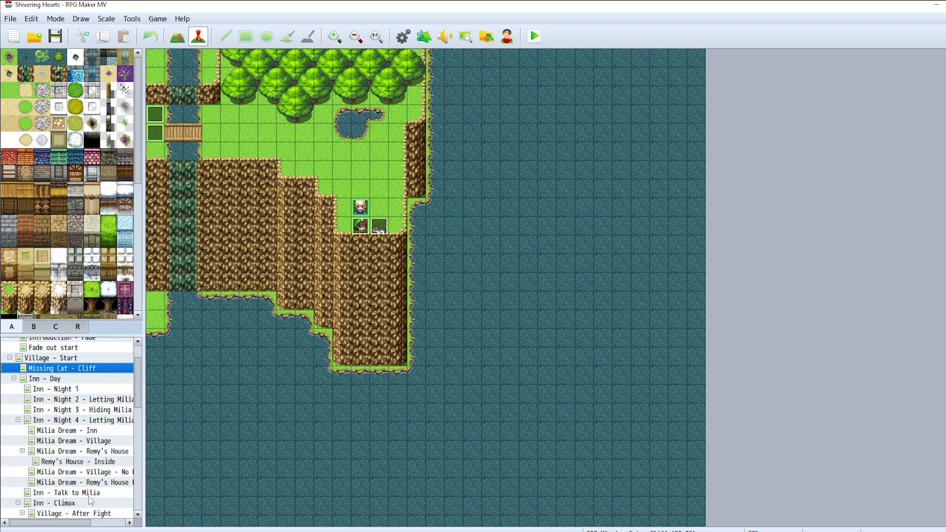
{"action": "left_click", "coordinate": [89, 493]}
{"action": "left_click", "coordinate": [74, 378]}
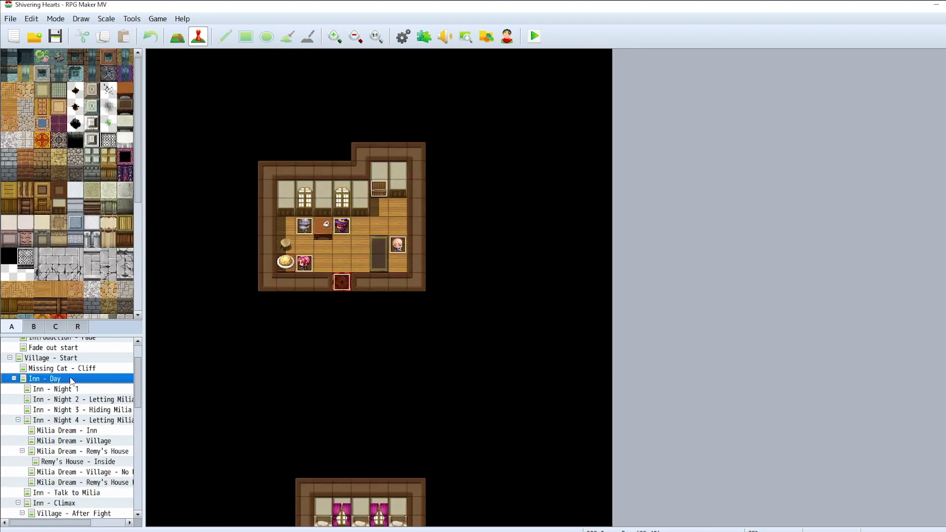
{"action": "left_click", "coordinate": [74, 368]}
{"action": "left_click", "coordinate": [73, 358]}
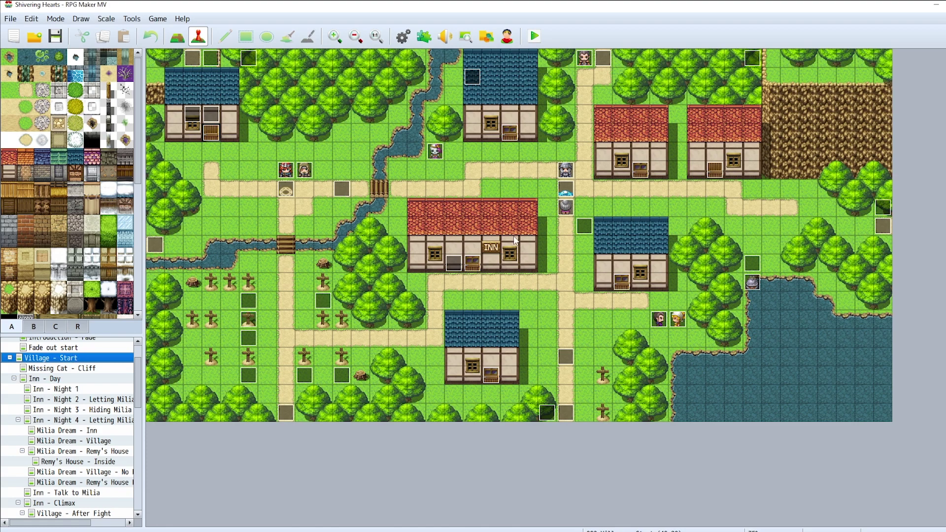
{"action": "scroll", "coordinate": [512, 251], "scroll_direction": "up", "scroll_amount": 1, "text": "ctrl"}
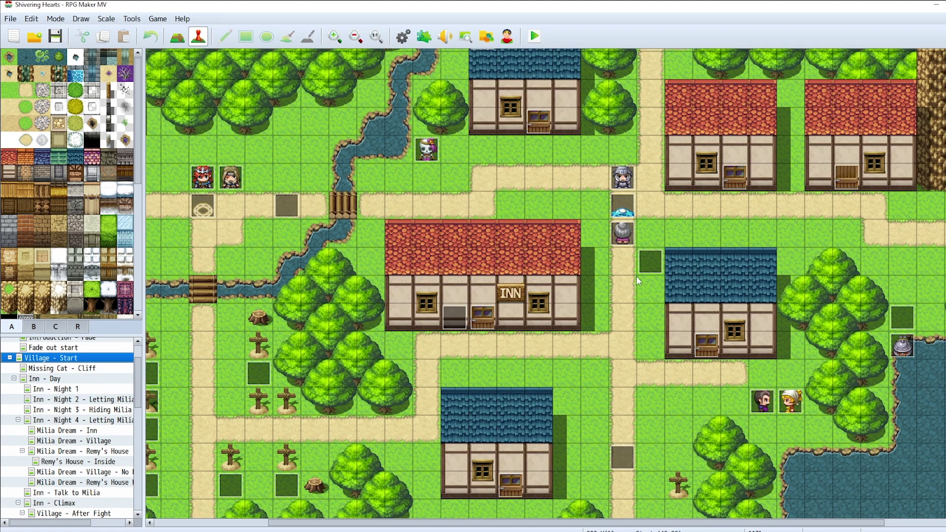
Step: Set the player's start on the tile right of the INN and playtest, saving changes
{"action": "double_click", "coordinate": [623, 234]}
{"action": "left_click", "coordinate": [757, 84]}
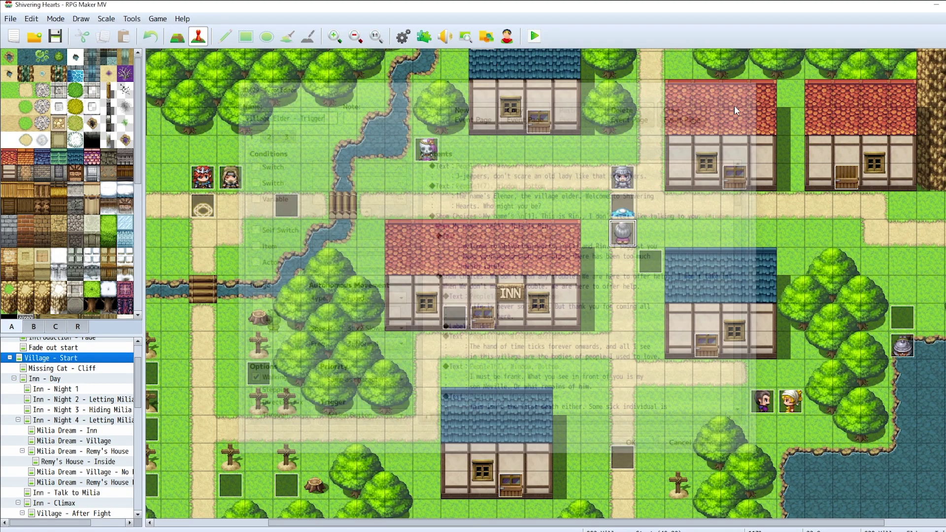
{"action": "right_click", "coordinate": [606, 291]}
{"action": "mouse_move", "coordinate": [690, 432]}
{"action": "left_click", "coordinate": [756, 428]}
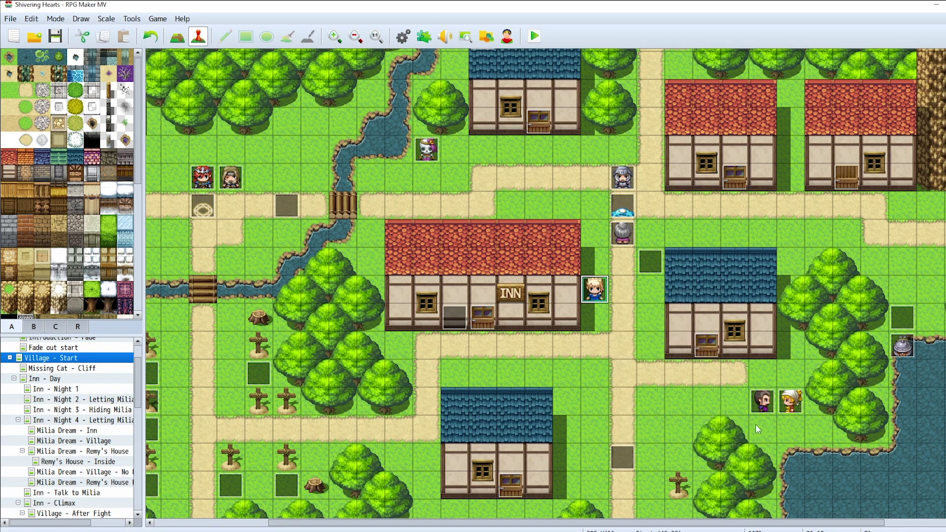
{"action": "left_click", "coordinate": [535, 36]}
{"action": "left_click", "coordinate": [453, 291]}
Step: Back out of the load screen and start a new game from the title
{"action": "key", "text": "Return"}
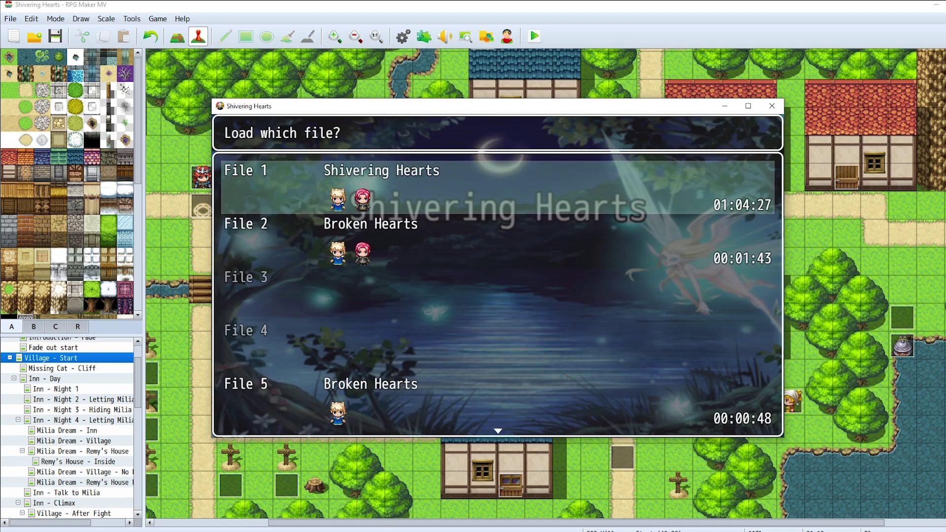
{"action": "key", "text": "Escape"}
{"action": "key", "text": "Return"}
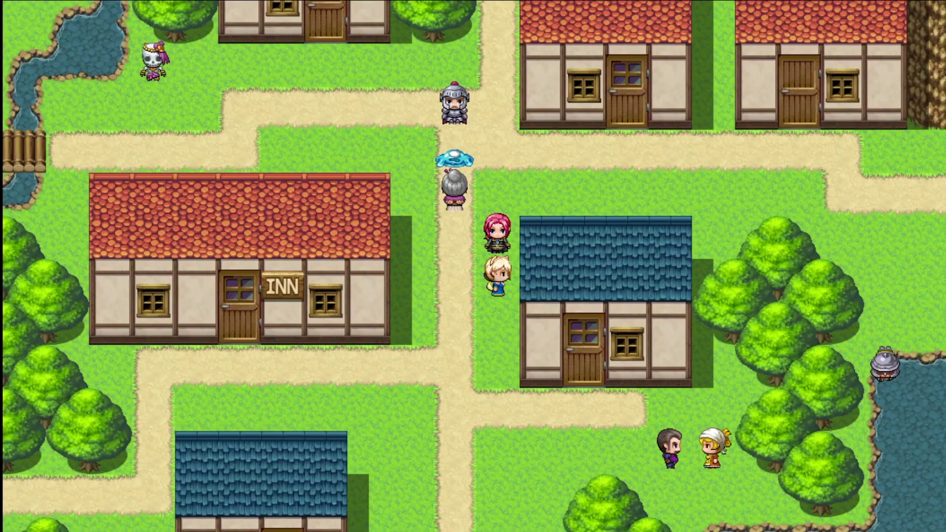
Step: Walk the party around below the INN and north along the village path
{"action": "key", "text": "Left"}
{"action": "key", "text": "Down"}
{"action": "key", "text": "Left"}
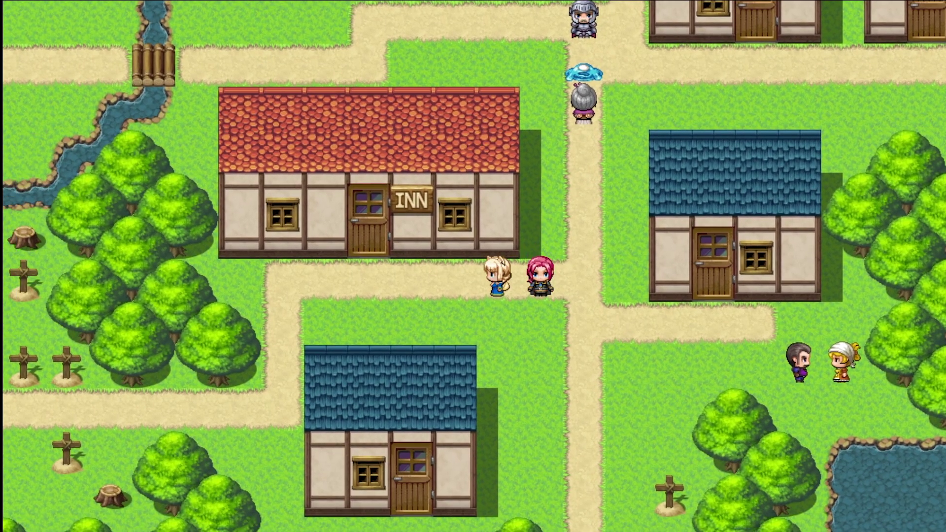
{"action": "key", "text": "Left"}
{"action": "key", "text": "Down"}
{"action": "key", "text": "Right"}
{"action": "key", "text": "Up"}
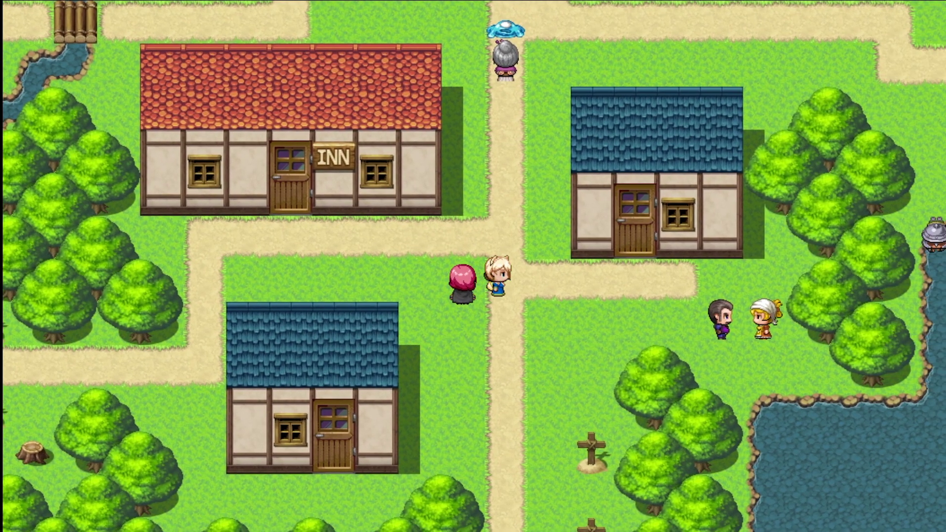
{"action": "key", "text": "Right"}
{"action": "key", "text": "Up"}
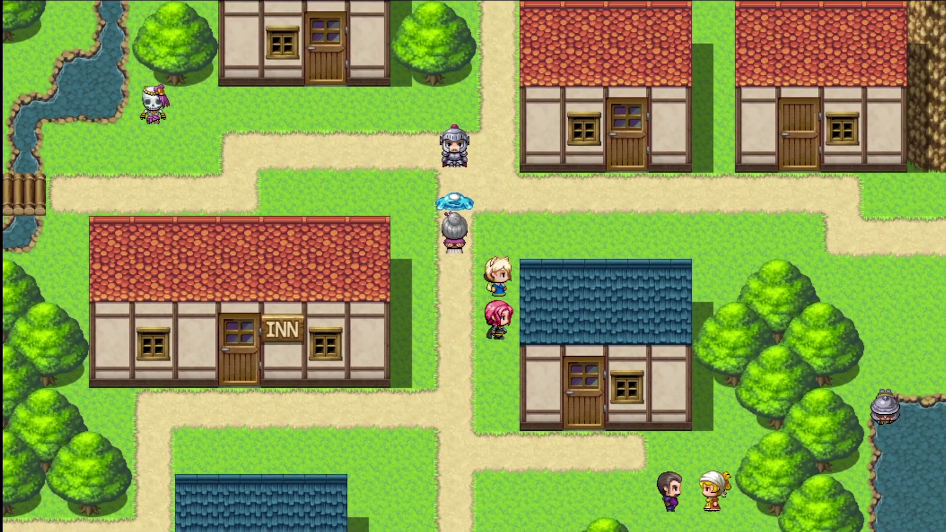
{"action": "key", "text": "Up"}
{"action": "key", "text": "Up"}
{"action": "key", "text": "Up"}
{"action": "key", "text": "Up"}
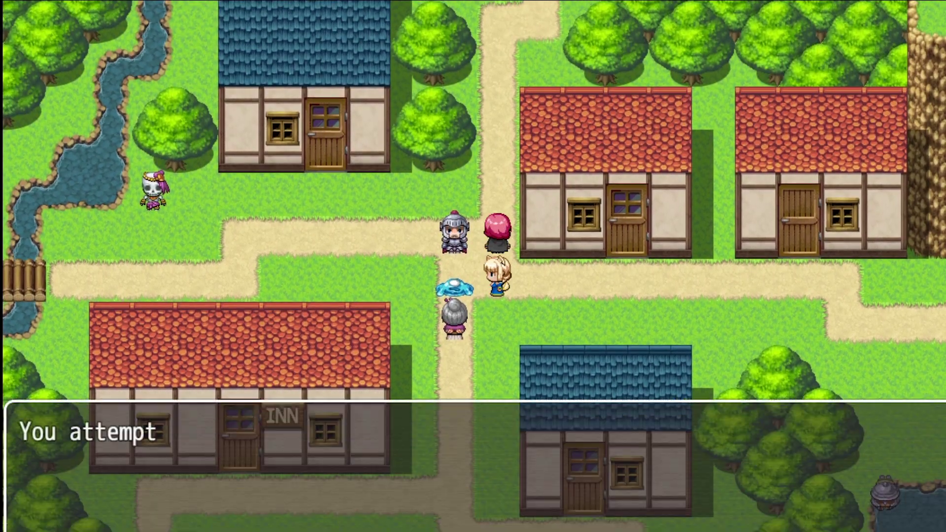
{"action": "key", "text": "Return"}
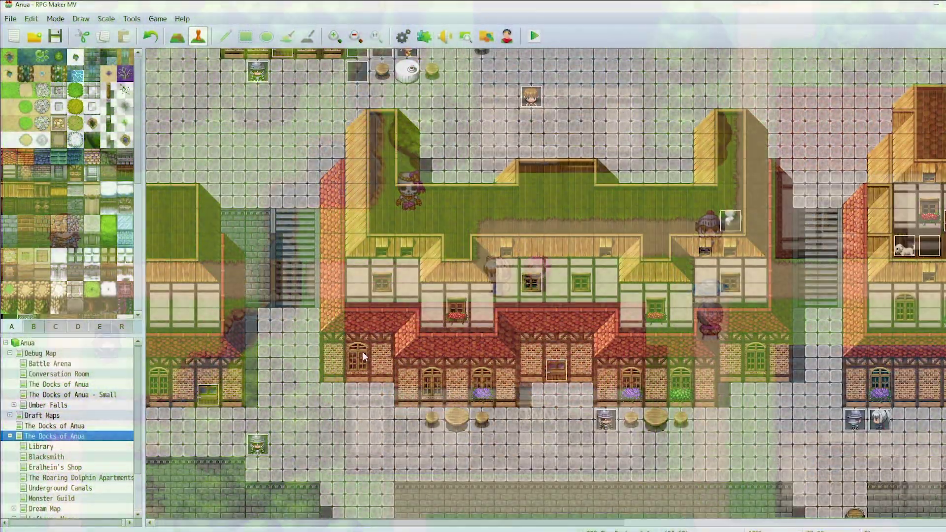
Step: Open the Library map and scroll to look over its layout
{"action": "left_click", "coordinate": [55, 446]}
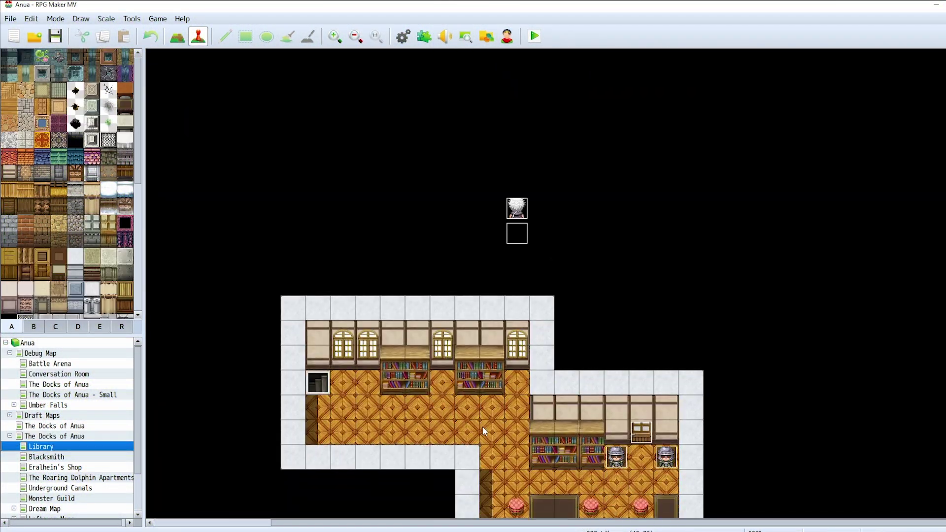
{"action": "scroll", "coordinate": [483, 431], "scroll_direction": "down", "scroll_amount": 4}
{"action": "scroll", "coordinate": [749, 498], "scroll_direction": "up", "scroll_amount": 8}
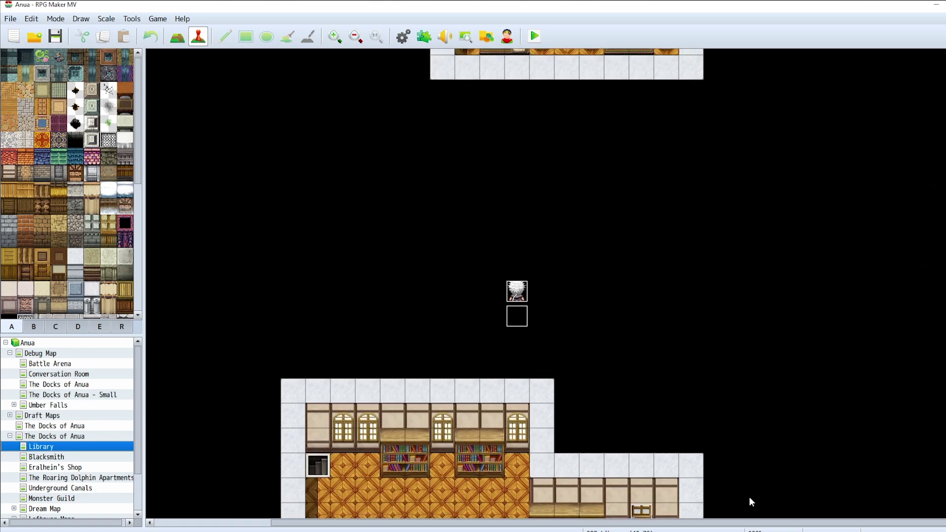
{"action": "scroll", "coordinate": [749, 497], "scroll_direction": "up", "scroll_amount": 12}
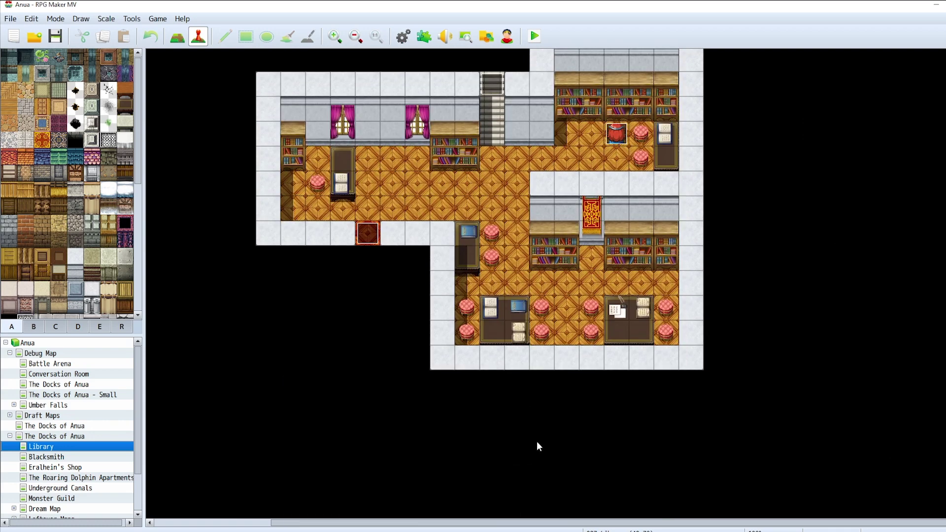
{"action": "scroll", "coordinate": [536, 441], "scroll_direction": "up", "scroll_amount": 2}
{"action": "scroll", "coordinate": [583, 221], "scroll_direction": "down", "scroll_amount": 3}
{"action": "scroll", "coordinate": [576, 226], "scroll_direction": "down", "scroll_amount": 1, "text": "ctrl"}
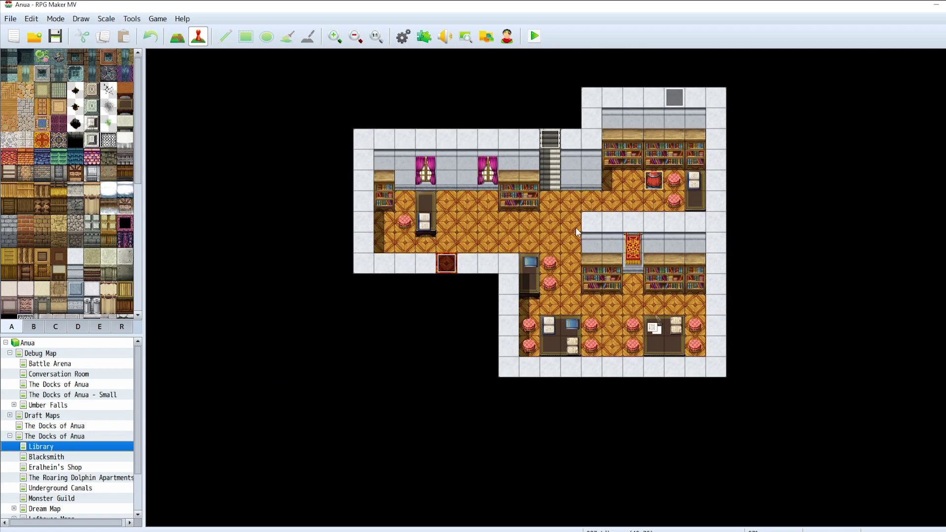
{"action": "scroll", "coordinate": [578, 231], "scroll_direction": "up", "scroll_amount": 1}
Step: Set the player's start on a central corridor tile and playtest after saving
{"action": "right_click", "coordinate": [549, 241]}
{"action": "mouse_move", "coordinate": [606, 382]}
{"action": "left_click", "coordinate": [694, 382]}
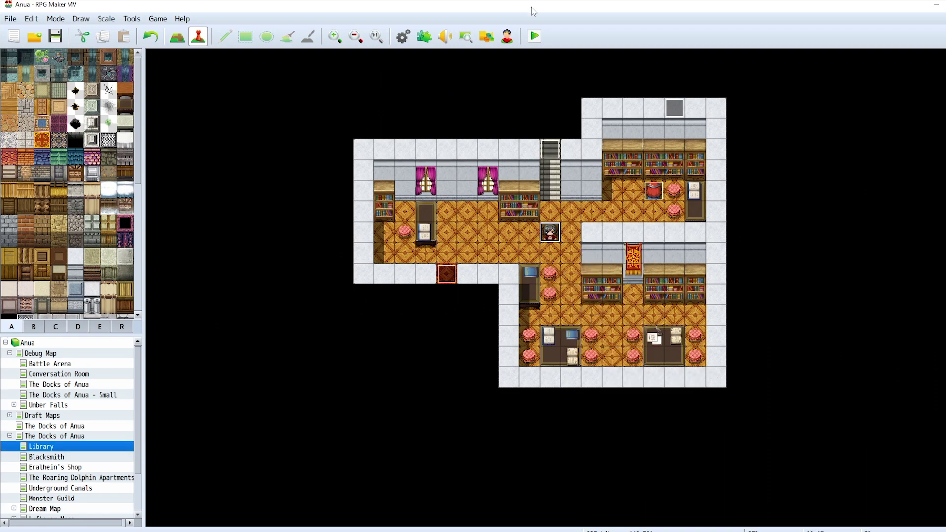
{"action": "left_click", "coordinate": [452, 291]}
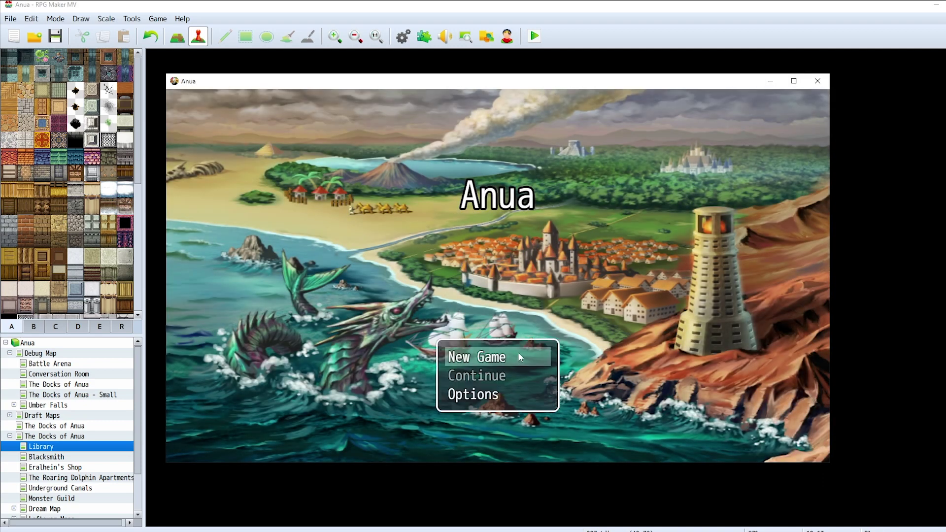
Step: Start a new game in the playtest and advance the cat's lines in the cliff scene
{"action": "left_click", "coordinate": [519, 355]}
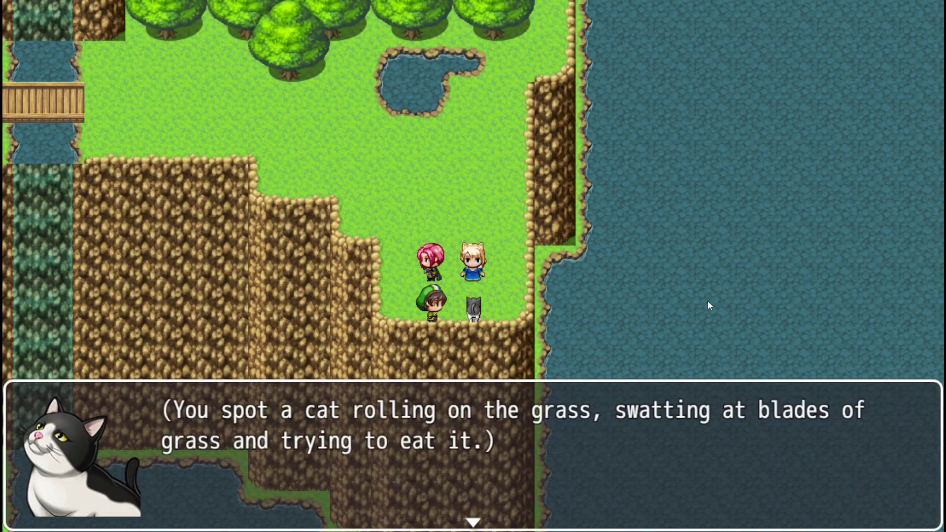
{"action": "key", "text": "Return"}
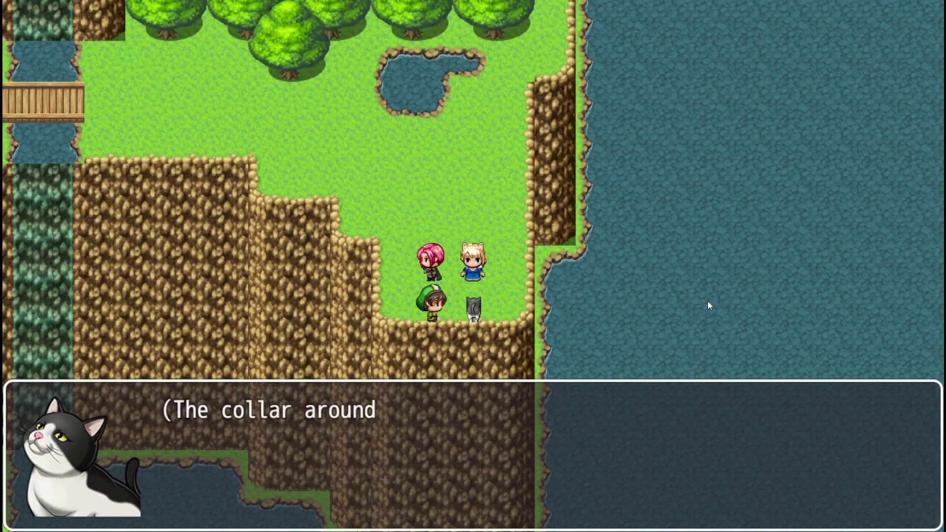
{"action": "key", "text": "Return"}
{"action": "key", "text": "Return"}
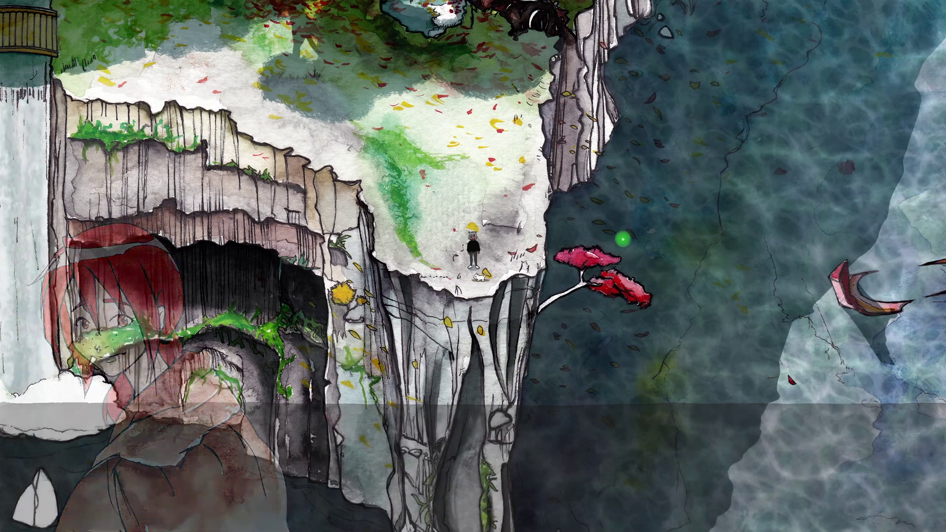
Step: Choose Skye's first reply option and advance through Rin's remaining lines
{"action": "key", "text": "Down"}
{"action": "key", "text": "Up"}
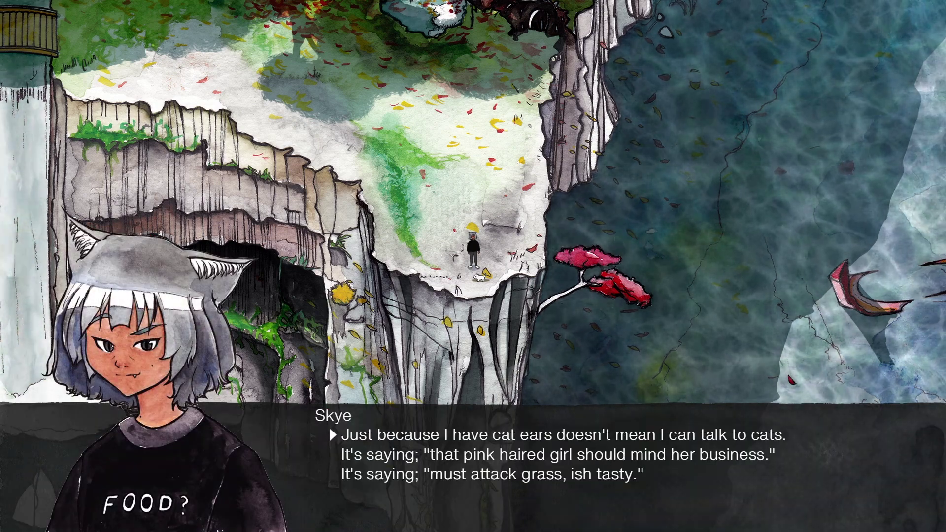
{"action": "key", "text": "Return"}
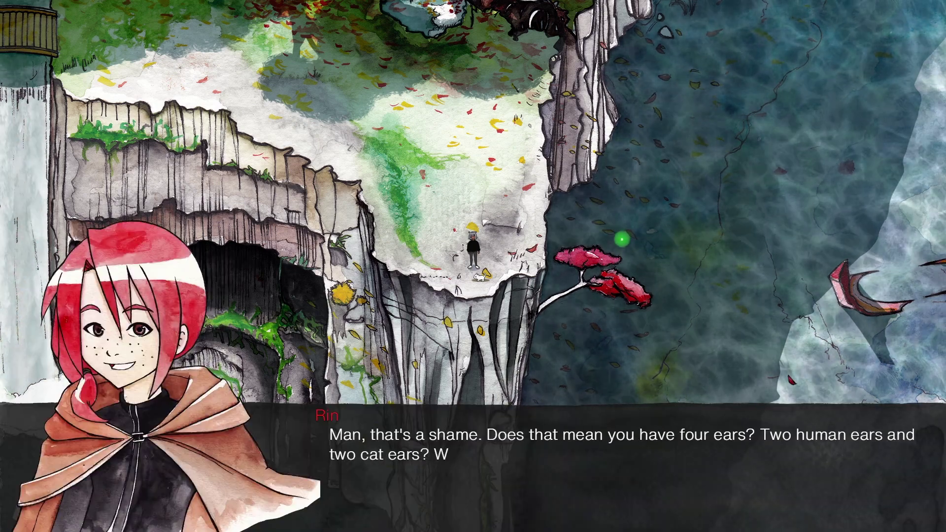
{"action": "key", "text": "Return"}
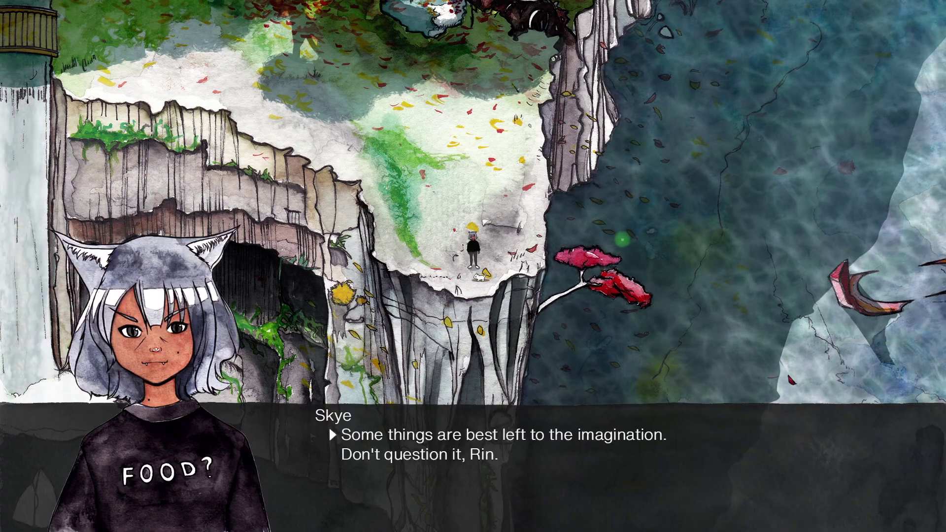
{"action": "key", "text": "Return"}
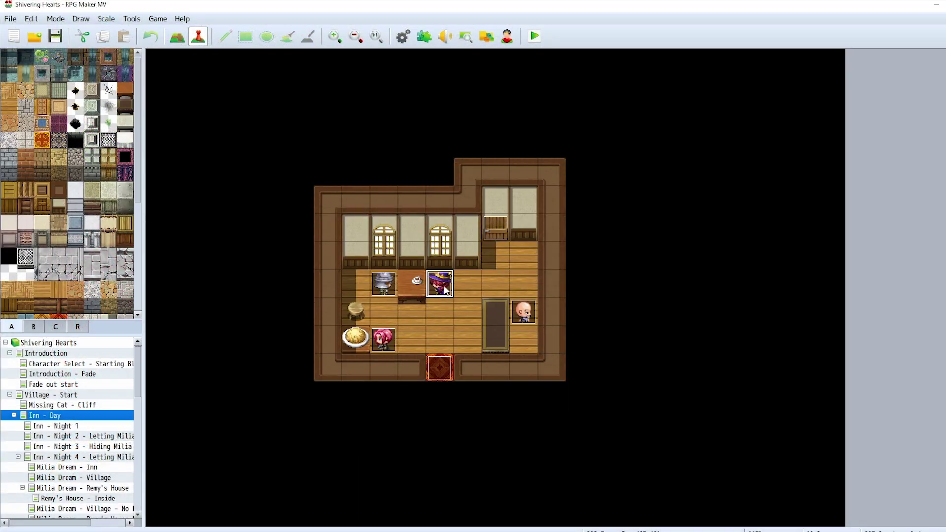
{"action": "double_click", "coordinate": [445, 290]}
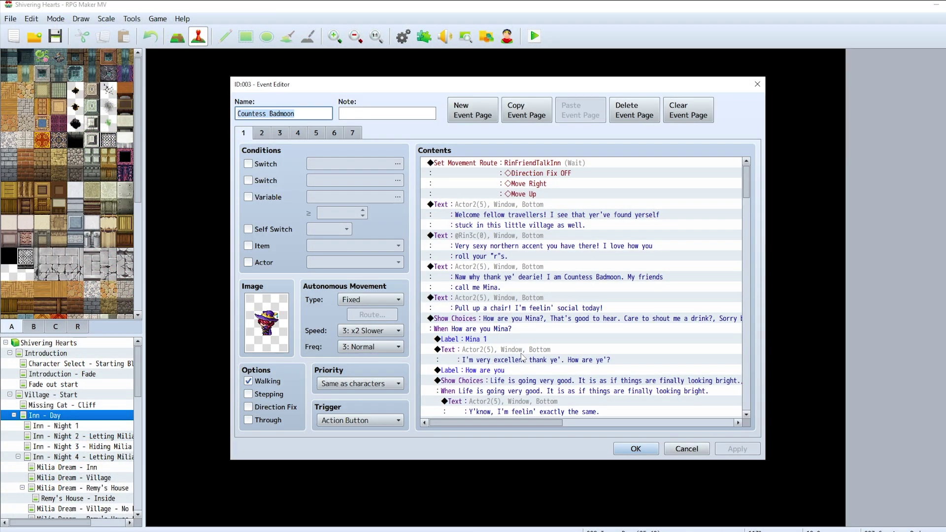
{"action": "double_click", "coordinate": [518, 245]}
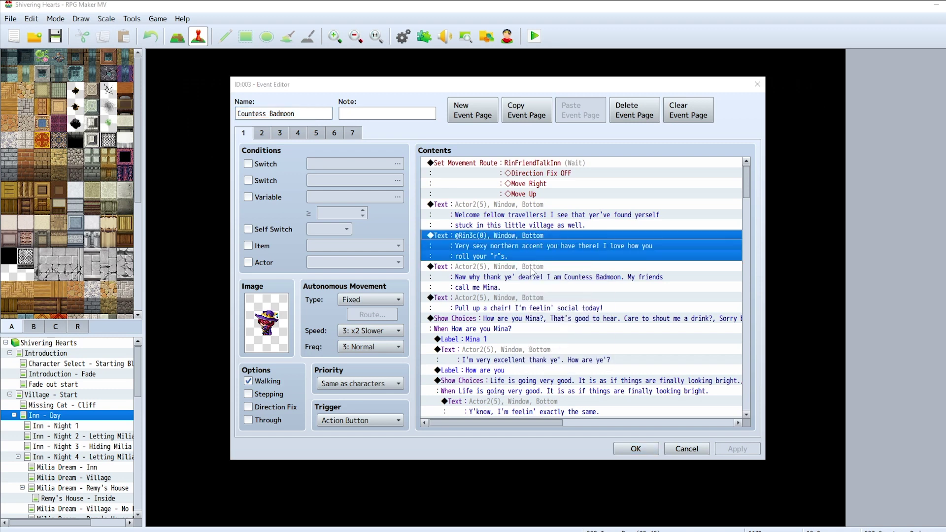
{"action": "left_click", "coordinate": [706, 340]}
{"action": "right_click", "coordinate": [548, 269]}
{"action": "left_click", "coordinate": [566, 289]}
{"action": "left_click", "coordinate": [706, 340]}
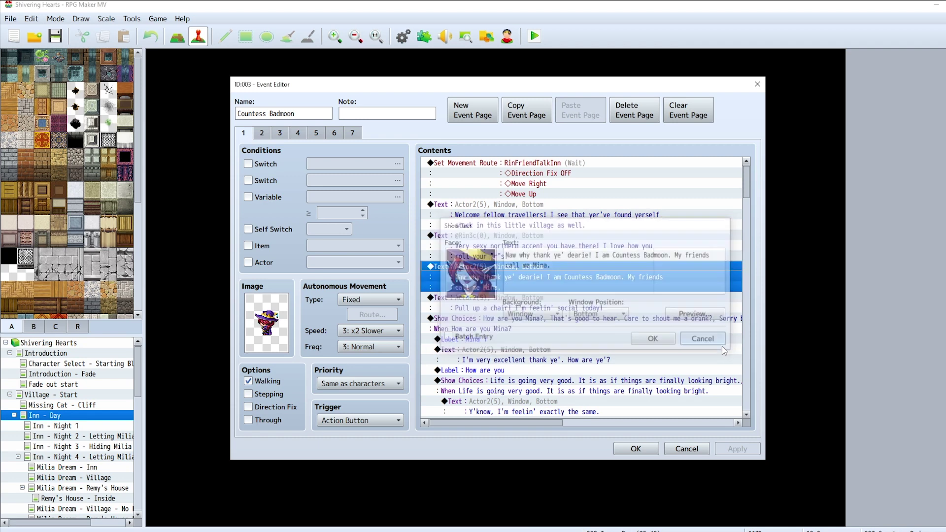
{"action": "scroll", "coordinate": [627, 358], "scroll_direction": "down", "scroll_amount": 5}
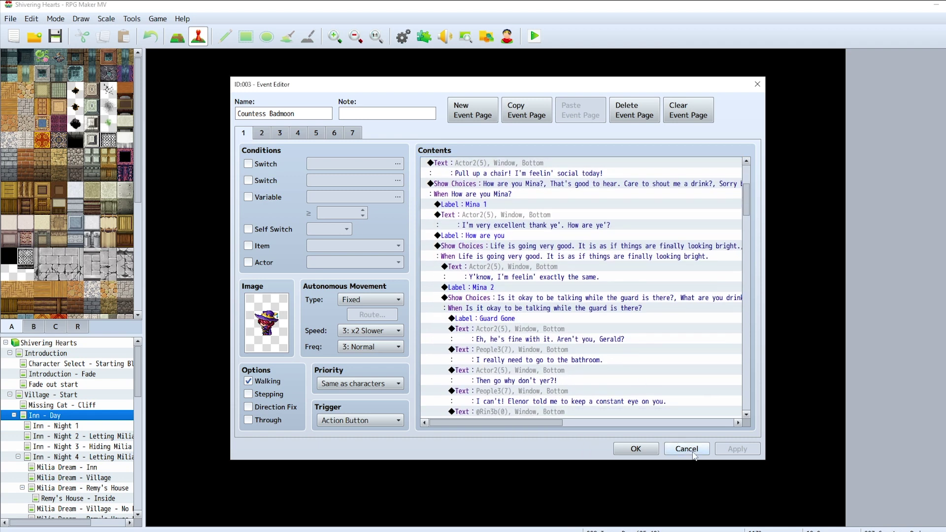
{"action": "right_click", "coordinate": [625, 353]}
{"action": "left_click", "coordinate": [646, 377]}
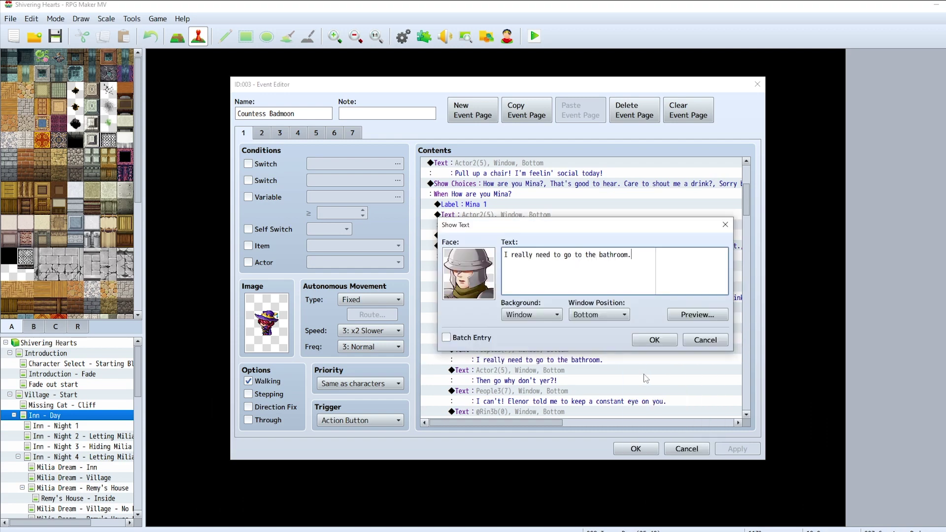
{"action": "left_click", "coordinate": [702, 343]}
{"action": "left_click", "coordinate": [686, 449]}
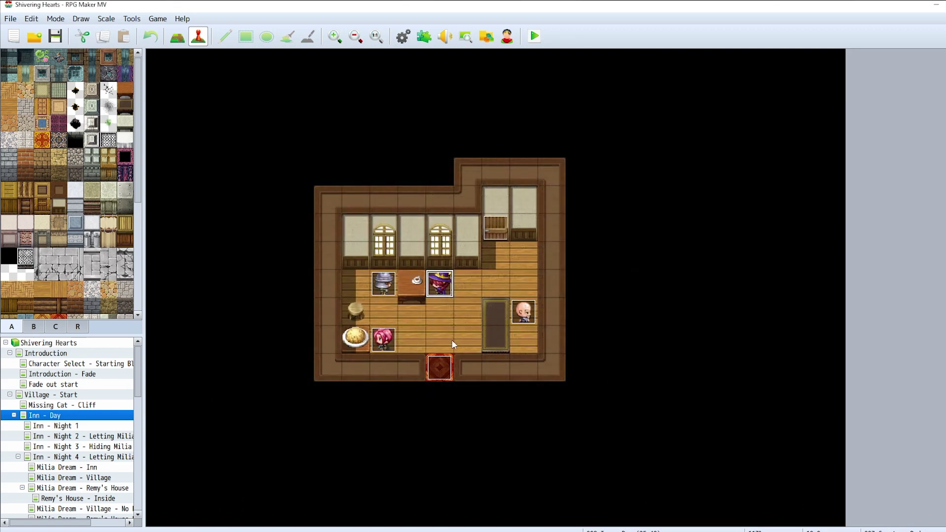
{"action": "double_click", "coordinate": [517, 313]}
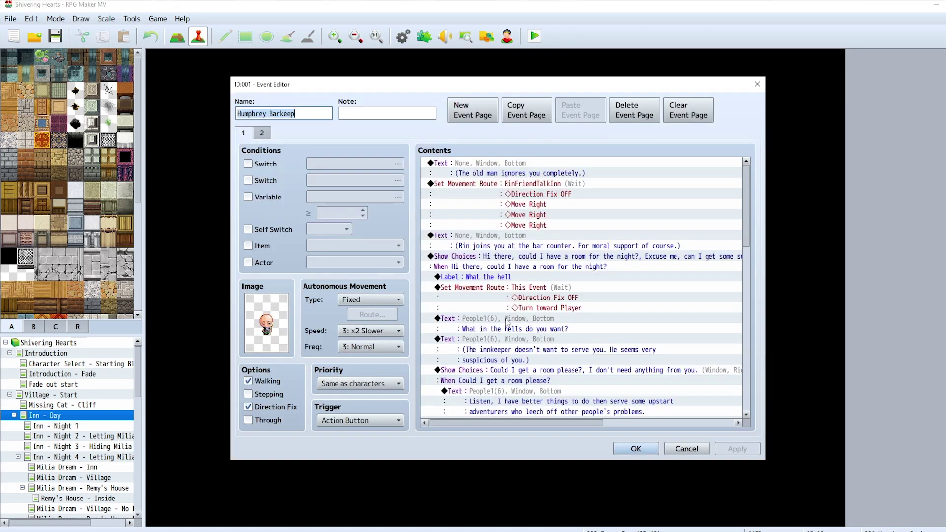
Step: Close the innkeeper event unchanged and step through the inn night, Milia Dream and Remy's House maps
{"action": "left_click", "coordinate": [682, 451]}
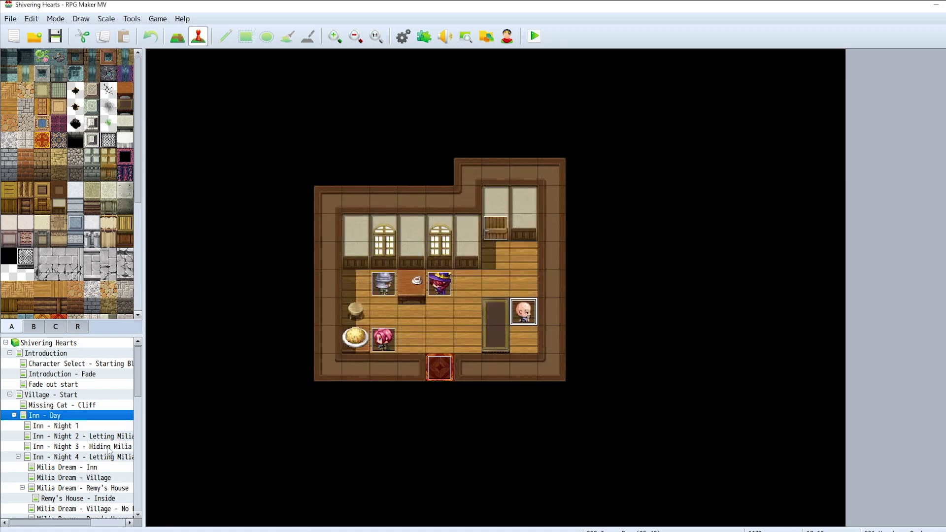
{"action": "left_click", "coordinate": [108, 423]}
{"action": "key", "text": "Down"}
{"action": "key", "text": "Down"}
{"action": "key", "text": "Down"}
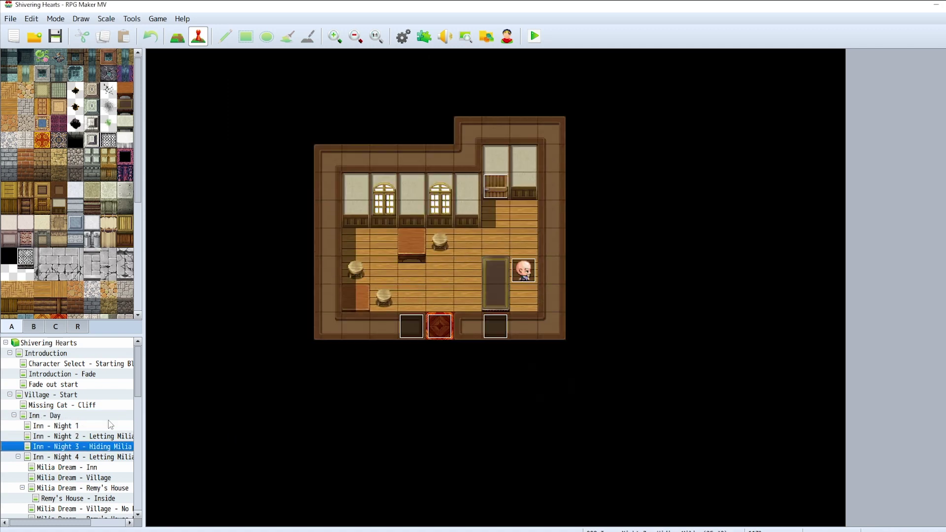
{"action": "key", "text": "Down"}
{"action": "key", "text": "Down"}
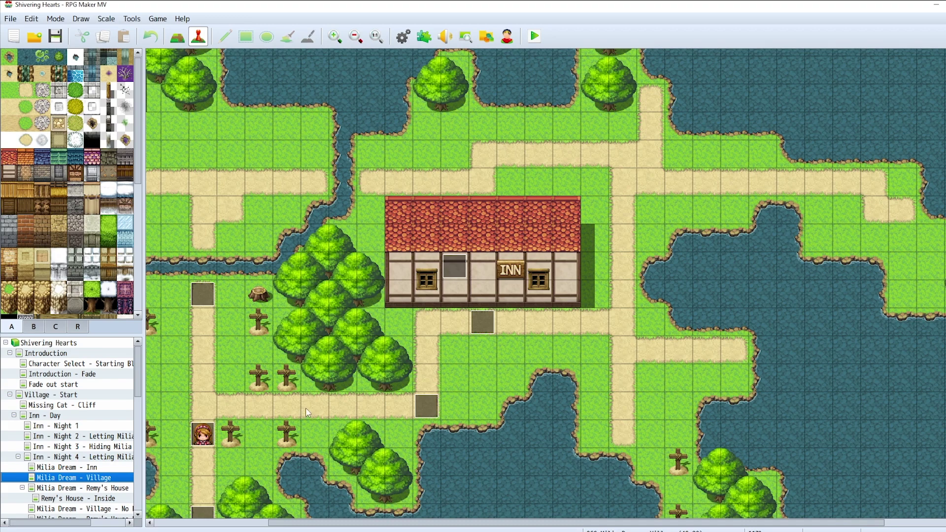
{"action": "key", "text": "Down"}
{"action": "key", "text": "Down"}
{"action": "key", "text": "Down"}
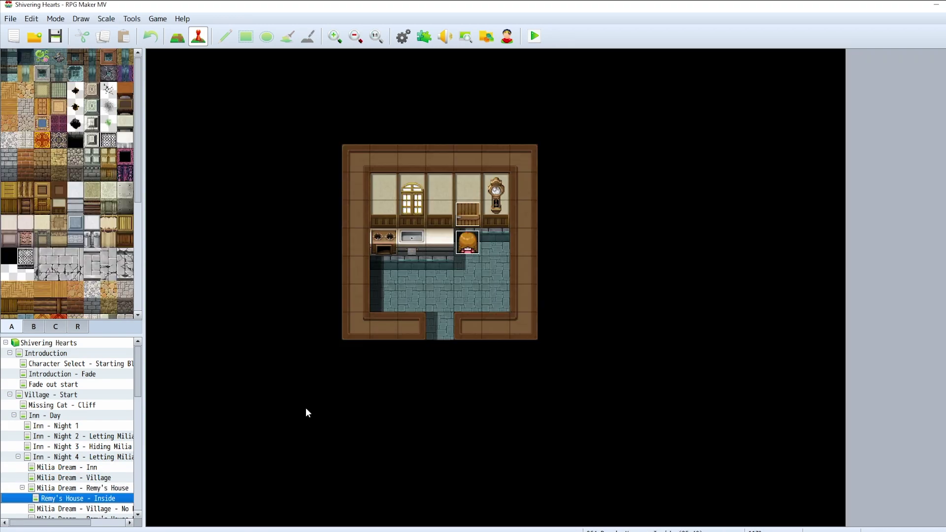
{"action": "key", "text": "Down"}
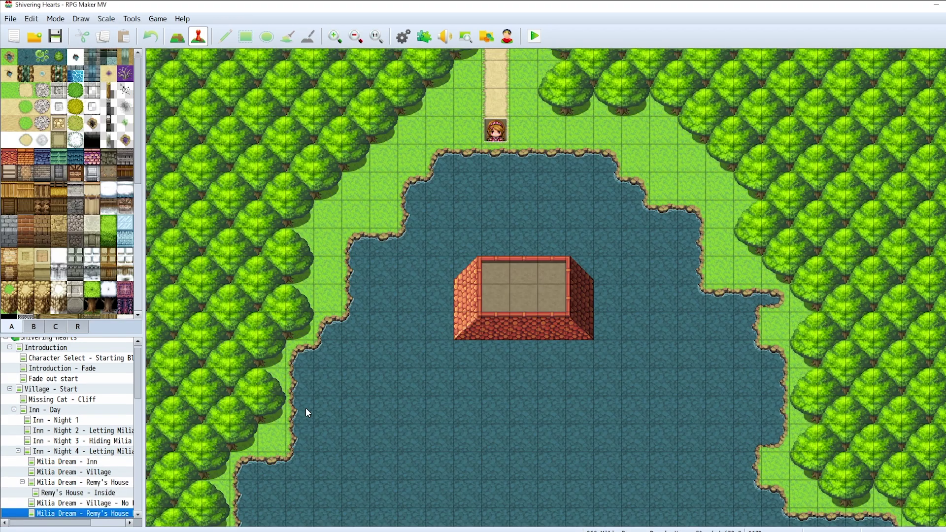
Step: Browse Milia's House and Village - After Talk, then settle on the Missing Cat - Cliff map
{"action": "scroll", "coordinate": [91, 385], "scroll_direction": "down", "scroll_amount": 5}
{"action": "left_click", "coordinate": [90, 385]}
{"action": "left_click", "coordinate": [90, 379]}
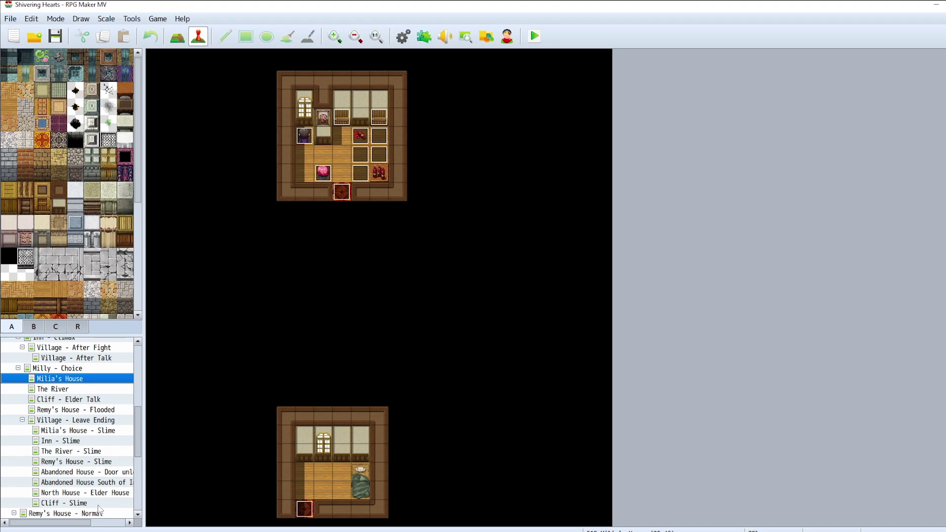
{"action": "left_click", "coordinate": [89, 359]}
{"action": "scroll", "coordinate": [106, 382], "scroll_direction": "up", "scroll_amount": 1}
{"action": "scroll", "coordinate": [101, 379], "scroll_direction": "up", "scroll_amount": 3}
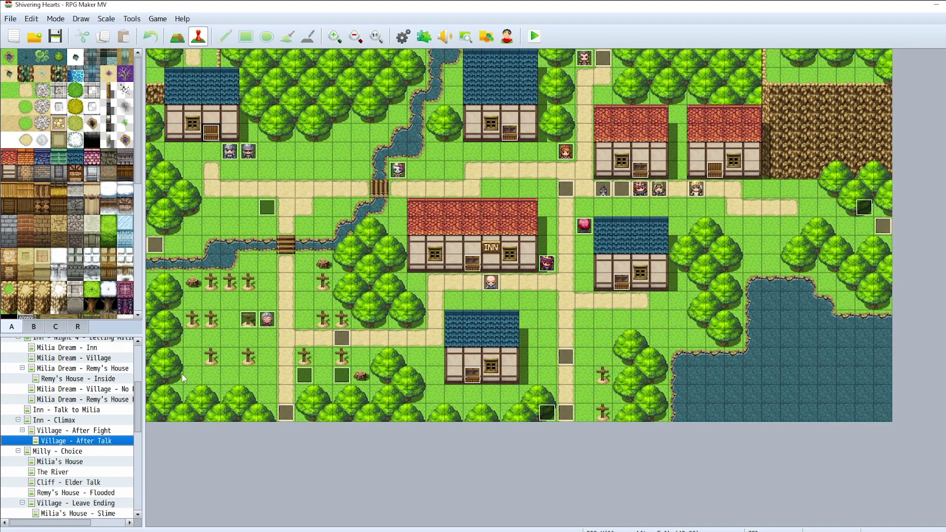
{"action": "scroll", "coordinate": [82, 382], "scroll_direction": "up", "scroll_amount": 1}
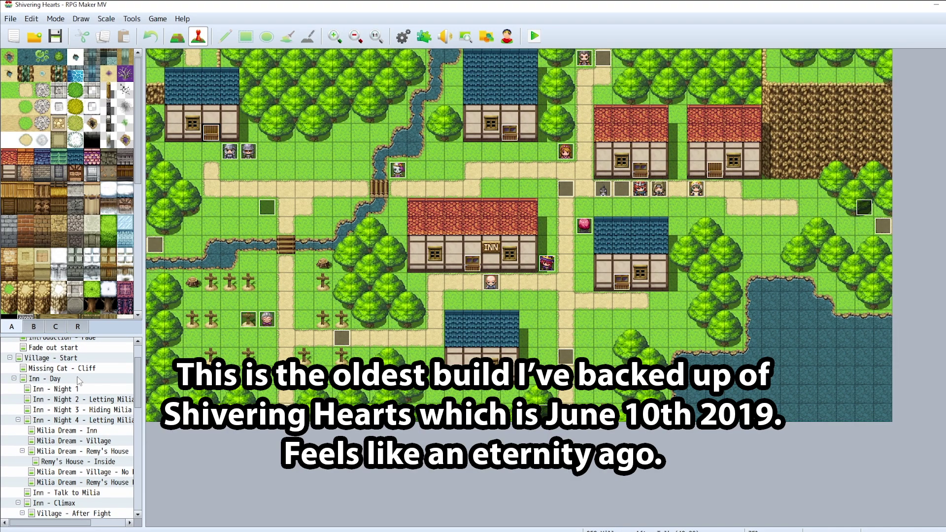
{"action": "left_click", "coordinate": [83, 369]}
{"action": "left_click", "coordinate": [91, 493]}
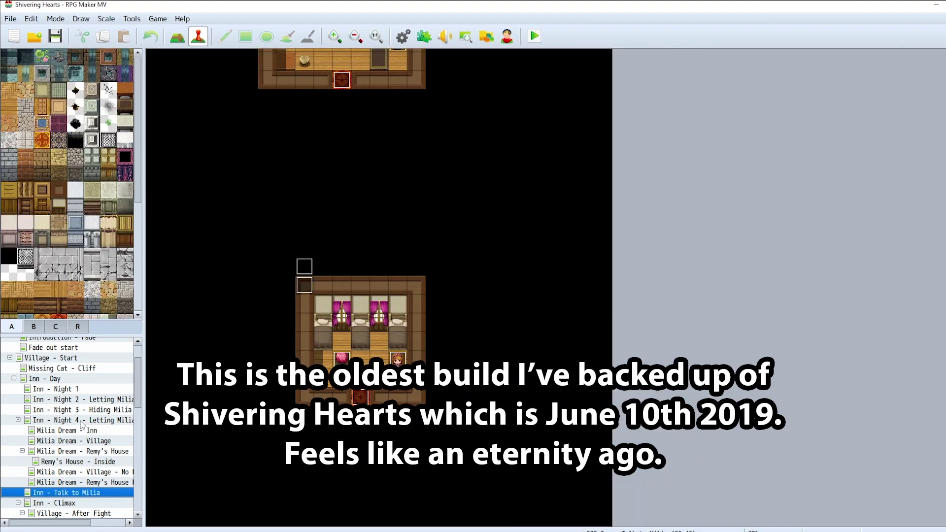
{"action": "left_click", "coordinate": [73, 380]}
{"action": "left_click", "coordinate": [72, 370]}
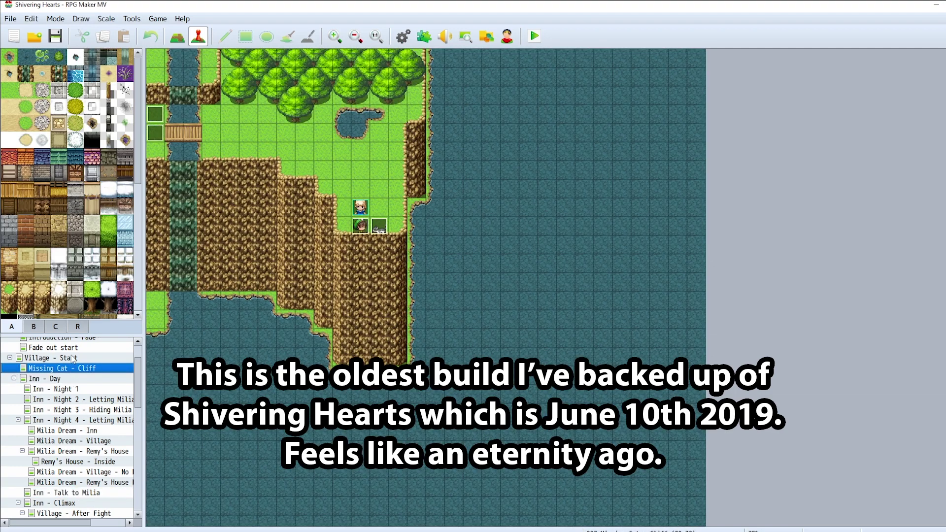